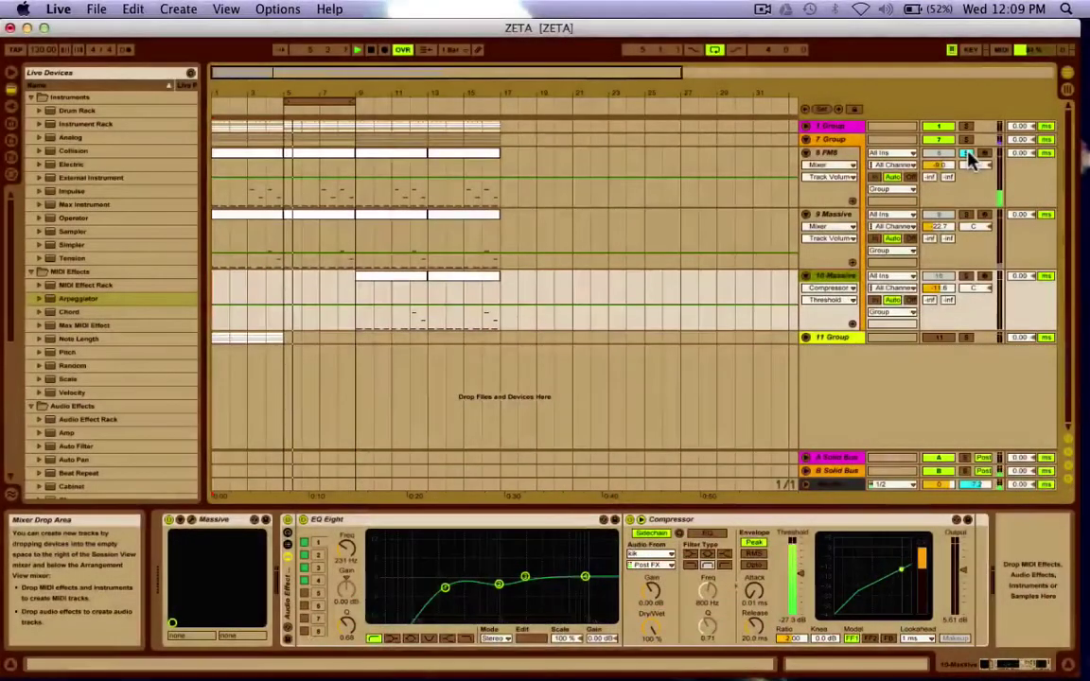
Step: Solo the 7 Group track, then open the Massive plug-in window on track 9 Massive
left_click(965, 140)
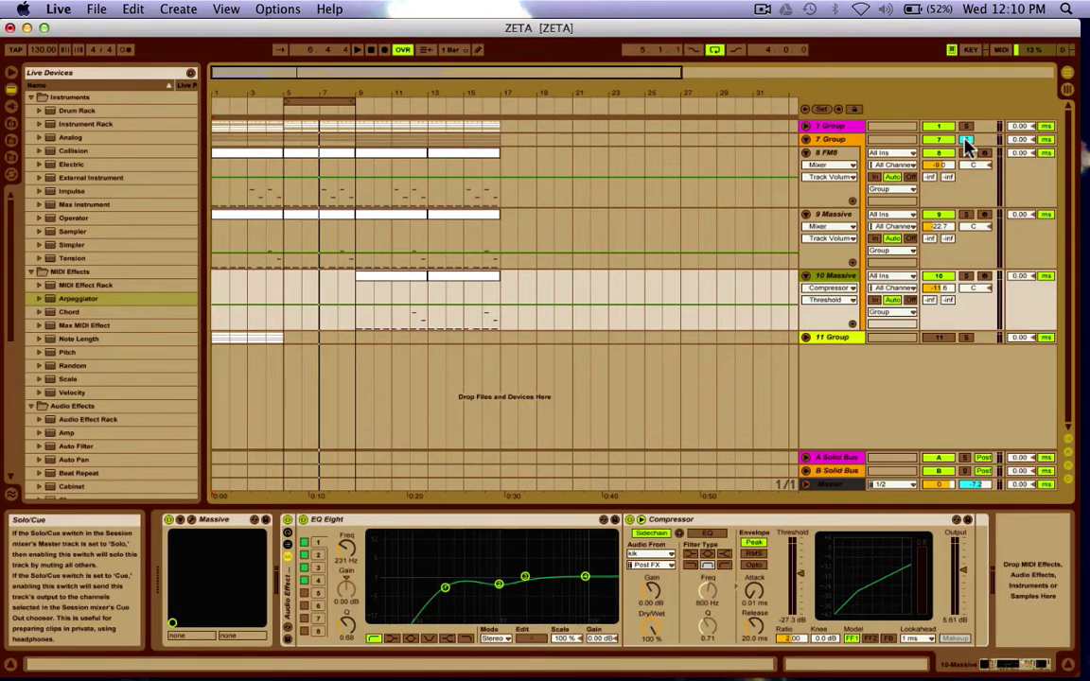
left_click(966, 139)
left_click(836, 216)
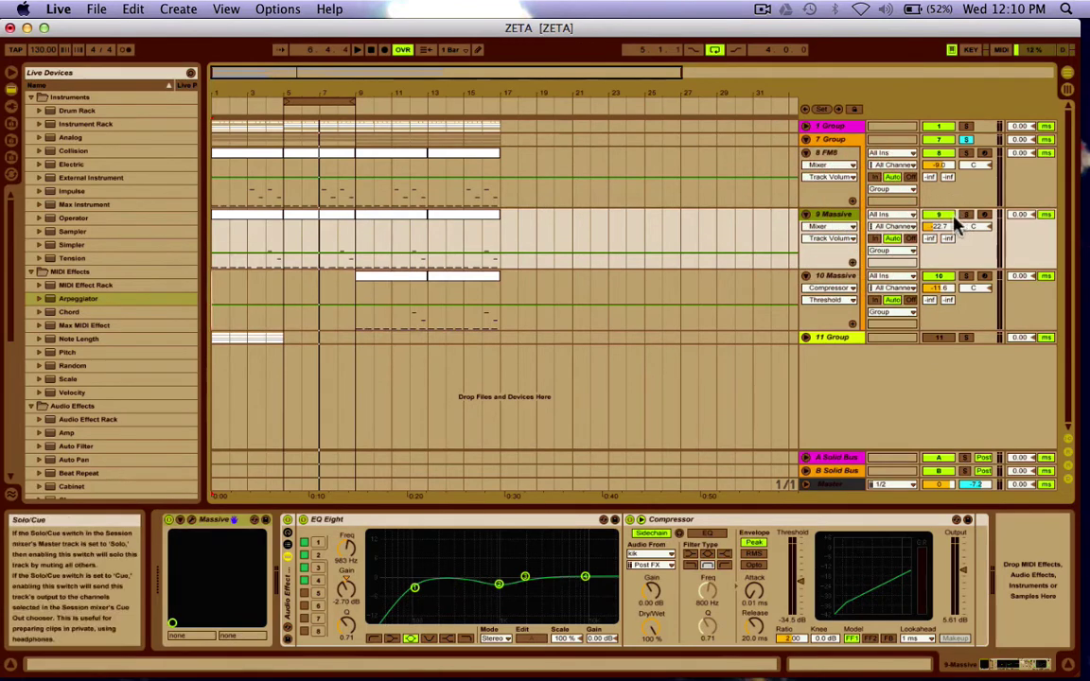
left_click(191, 520)
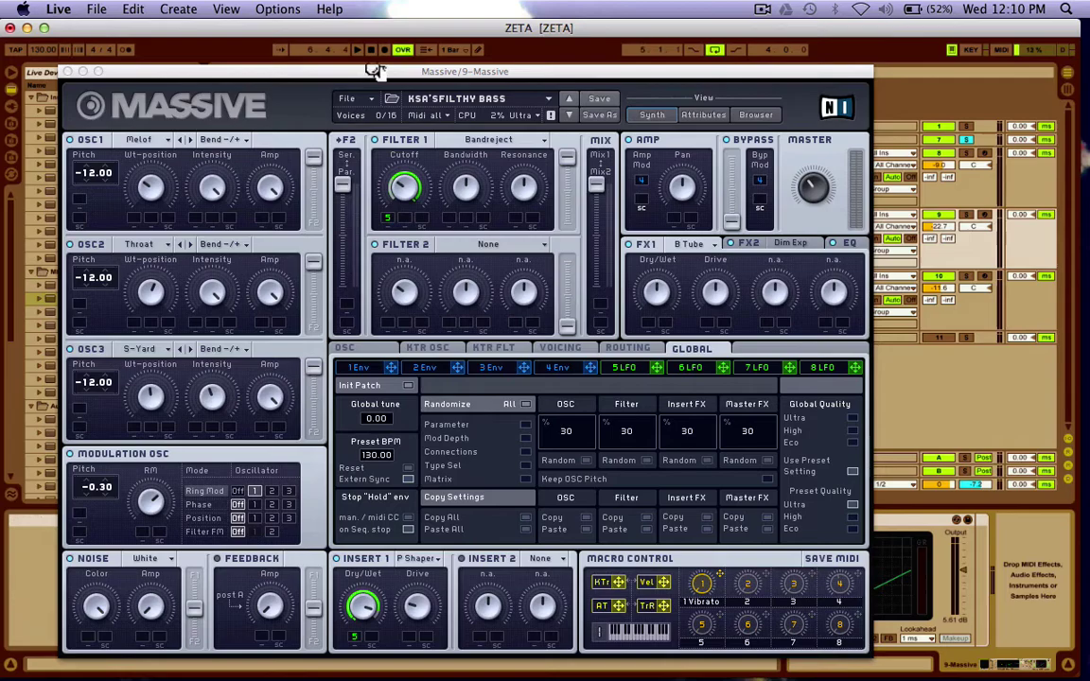
Step: Shift the Massive window slightly right, then close it
left_click_drag(382, 73, 455, 65)
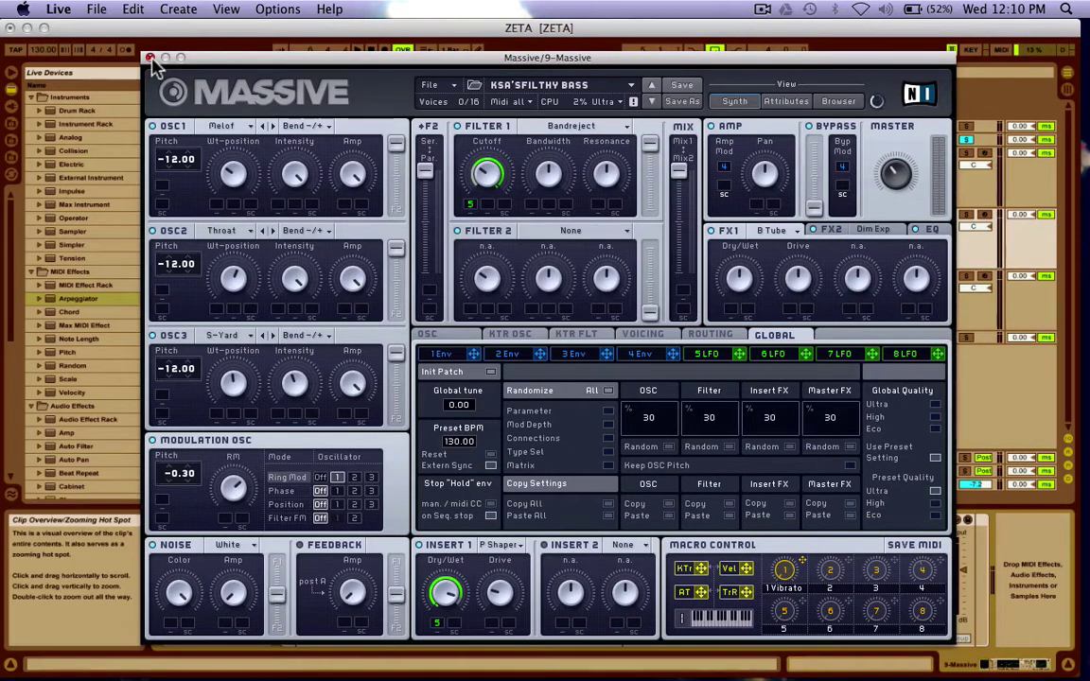
left_click(149, 58)
Step: Audition 9 Massive and then 8 FM8 soloed, and clear the 7 Group solo
left_click(965, 217)
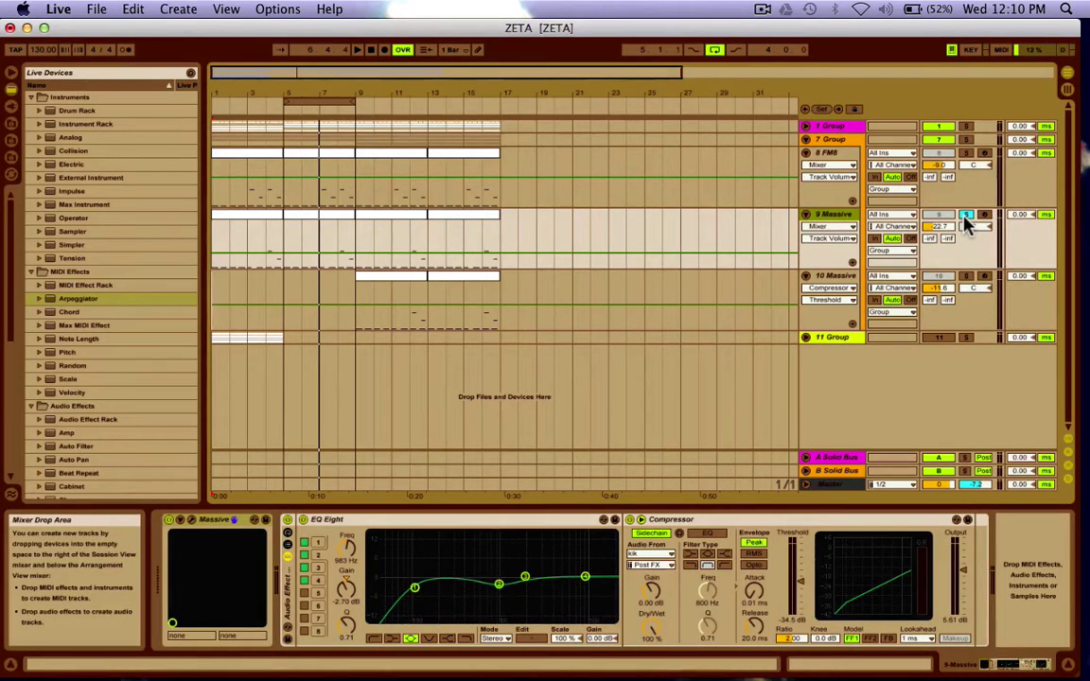
key("space")
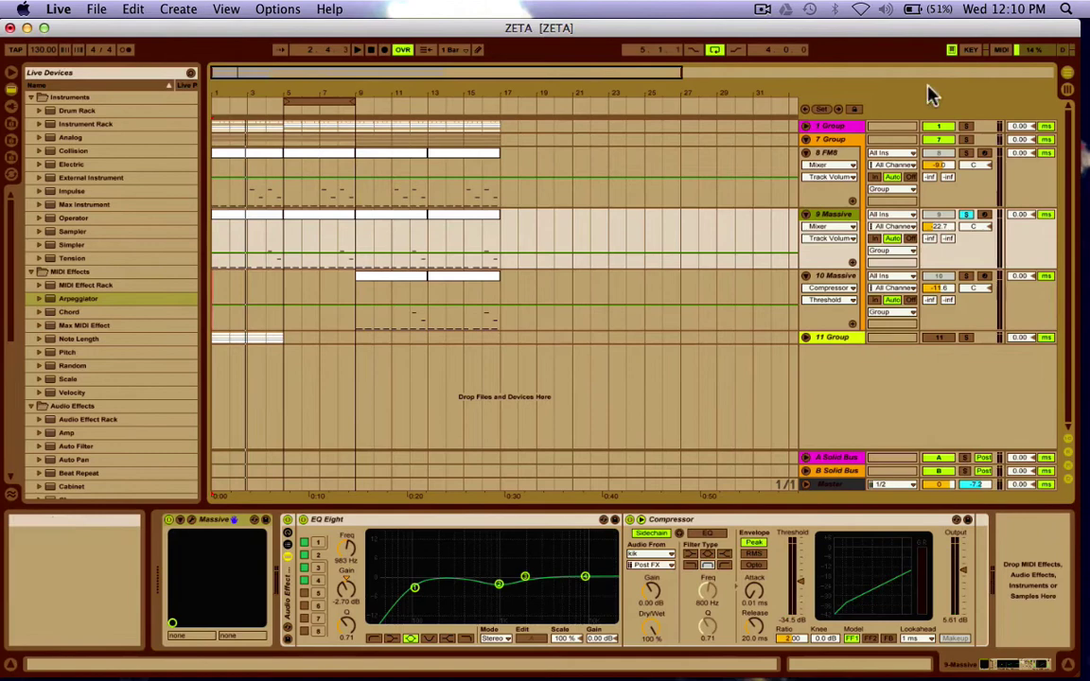
left_click(966, 154)
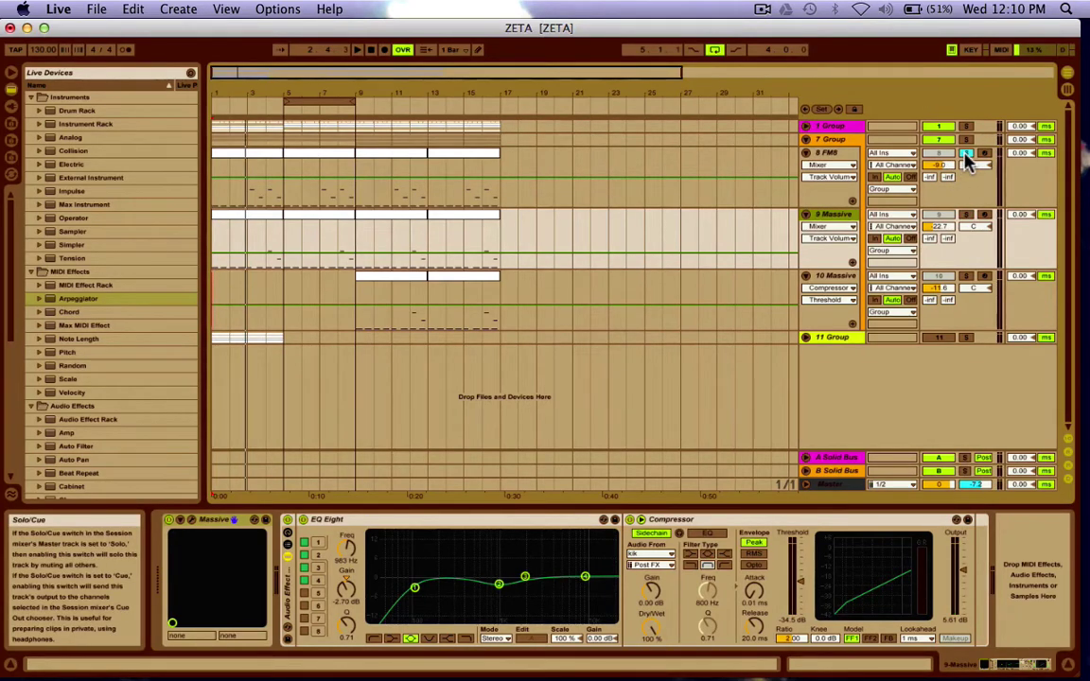
key("space")
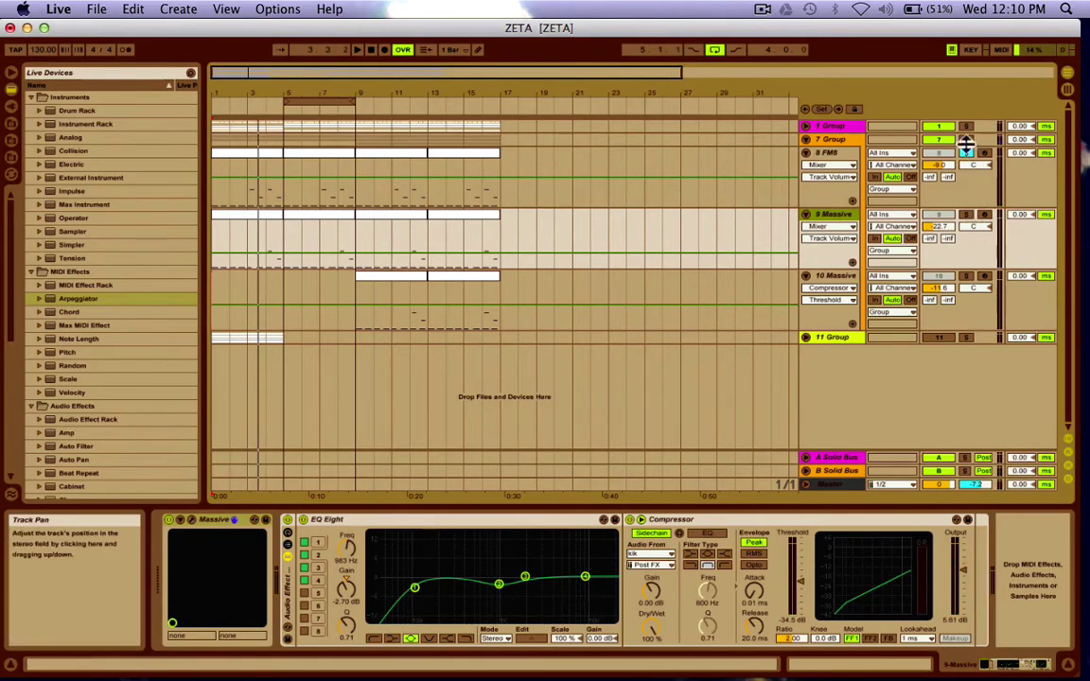
left_click(965, 140)
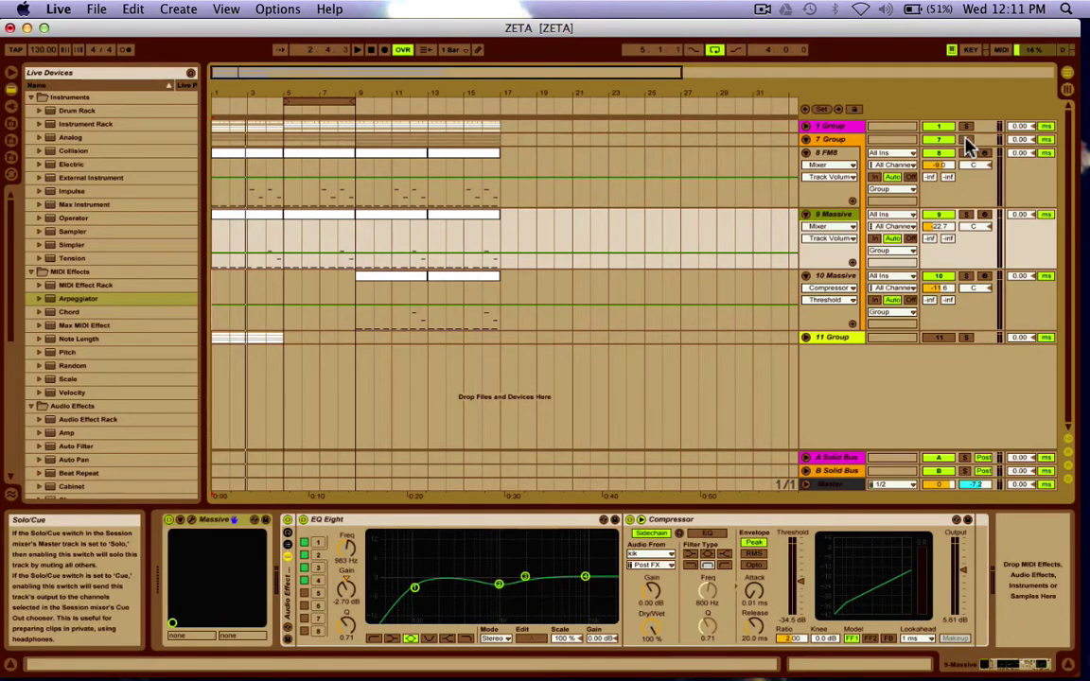
Step: Select the 8 FM8 track and scroll through its FM8, EQ Eight, Compressor, WOW and Reverb devices
left_click(833, 153)
scroll(735, 581, "right", 5)
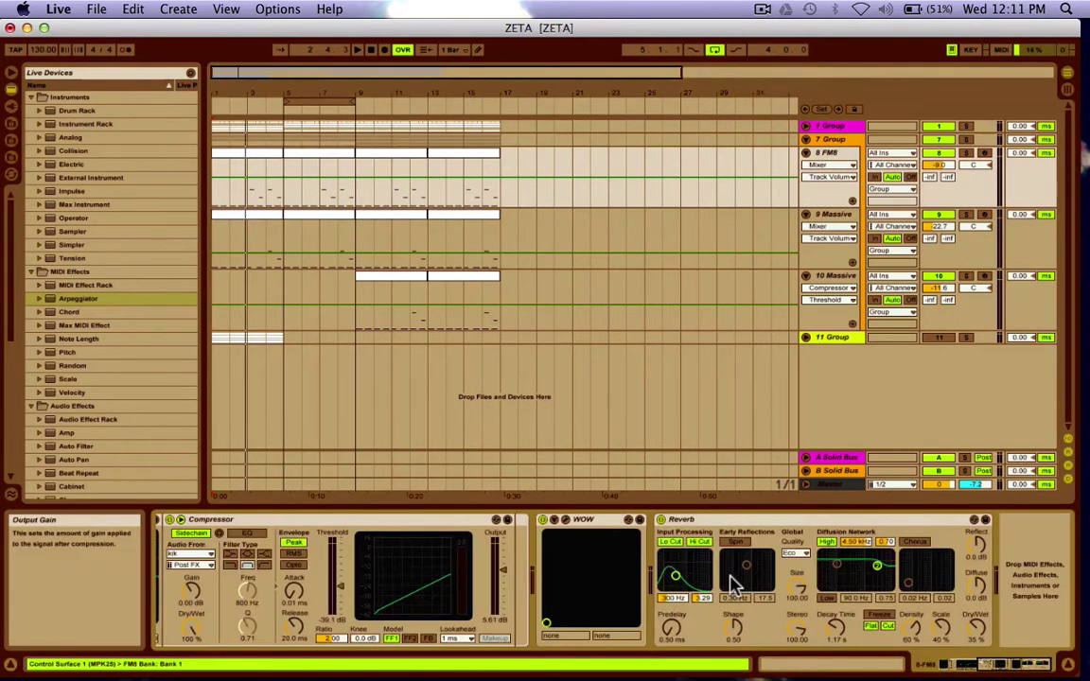
scroll(735, 582, "left", 5)
scroll(657, 516, "right", 5)
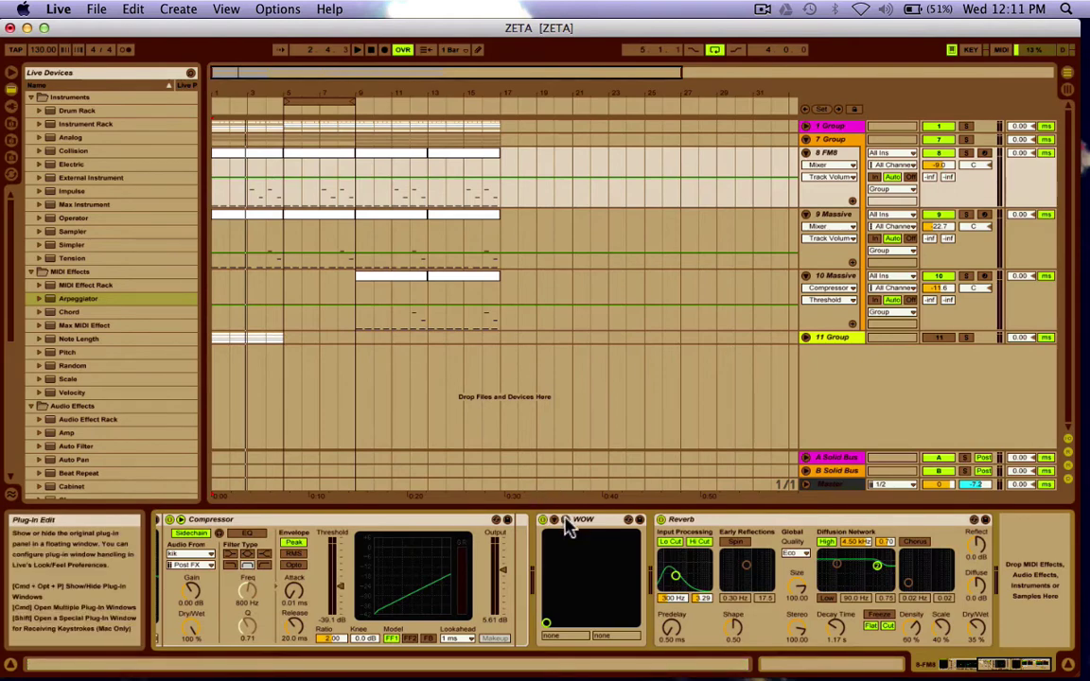
scroll(384, 567, "left", 5)
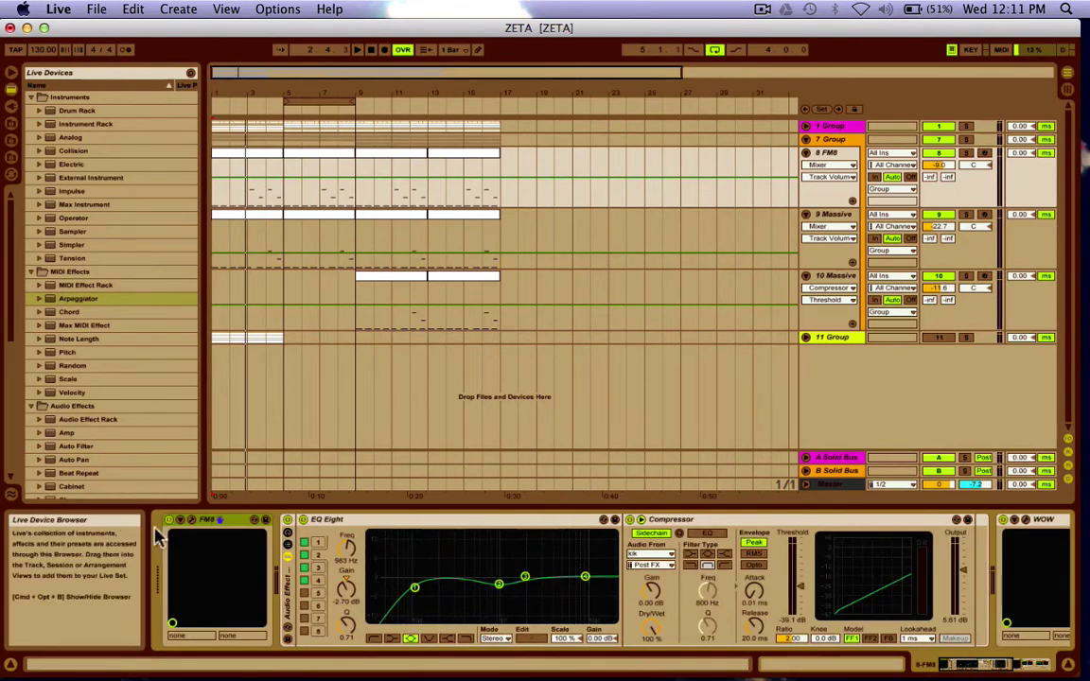
Step: Open the FM8 editor on the NewSound patch and set the E–F matrix cell to 31
left_click(194, 521)
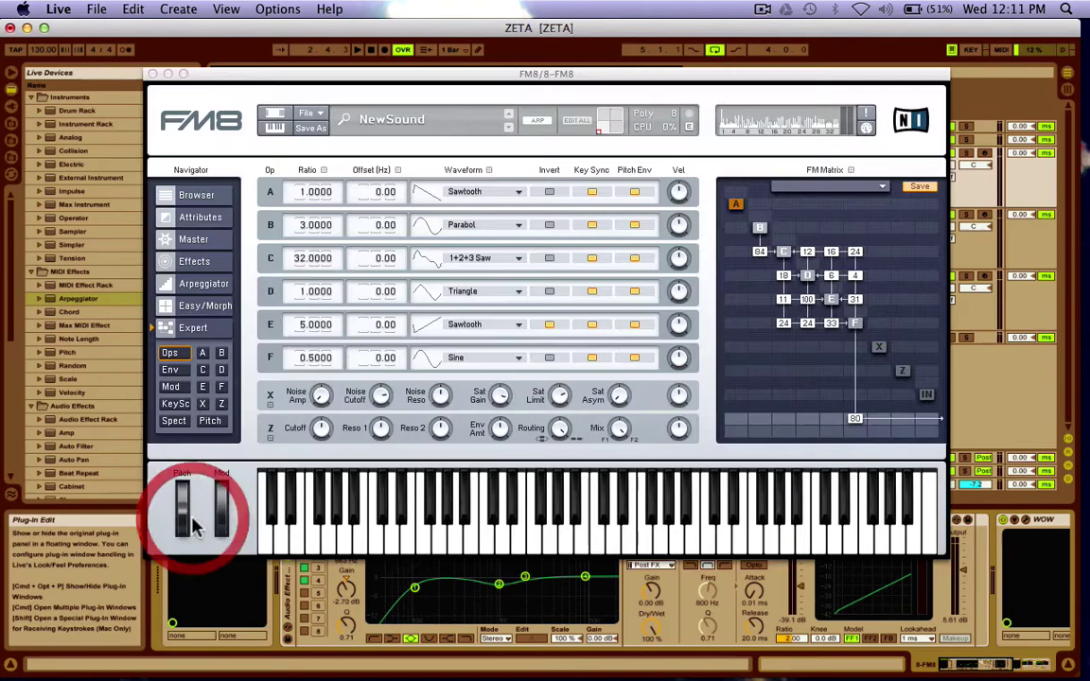
left_click_drag(486, 73, 492, 104)
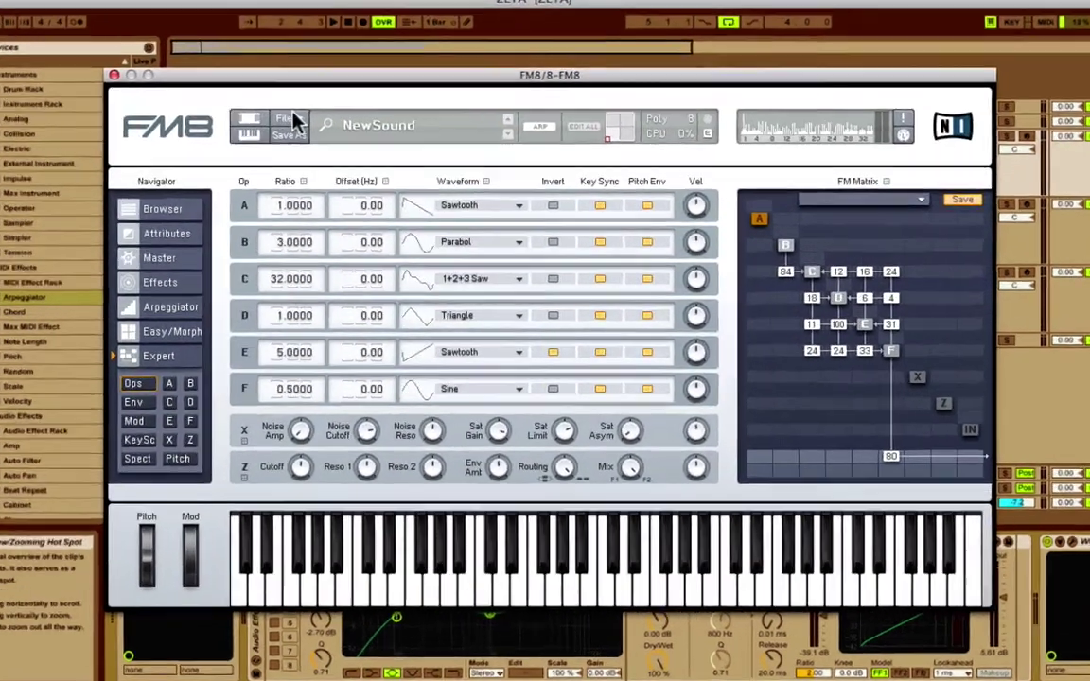
left_click(293, 121)
left_click(193, 149)
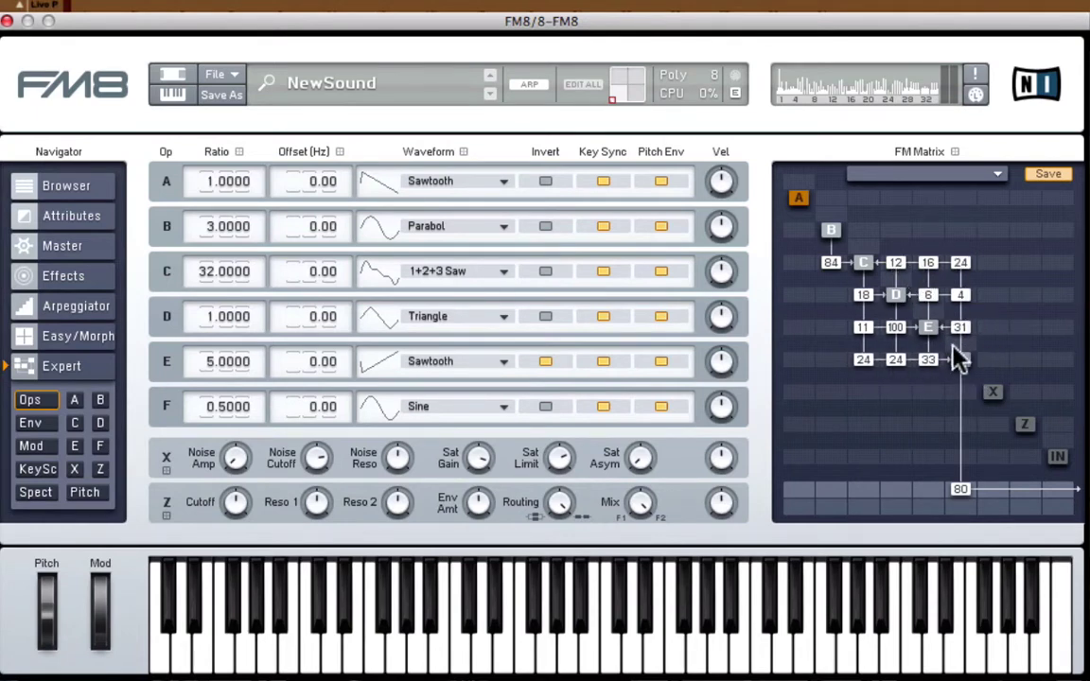
left_click_drag(958, 325, 954, 341)
Step: Set operator F's ratio to 0.5000
left_click(963, 362)
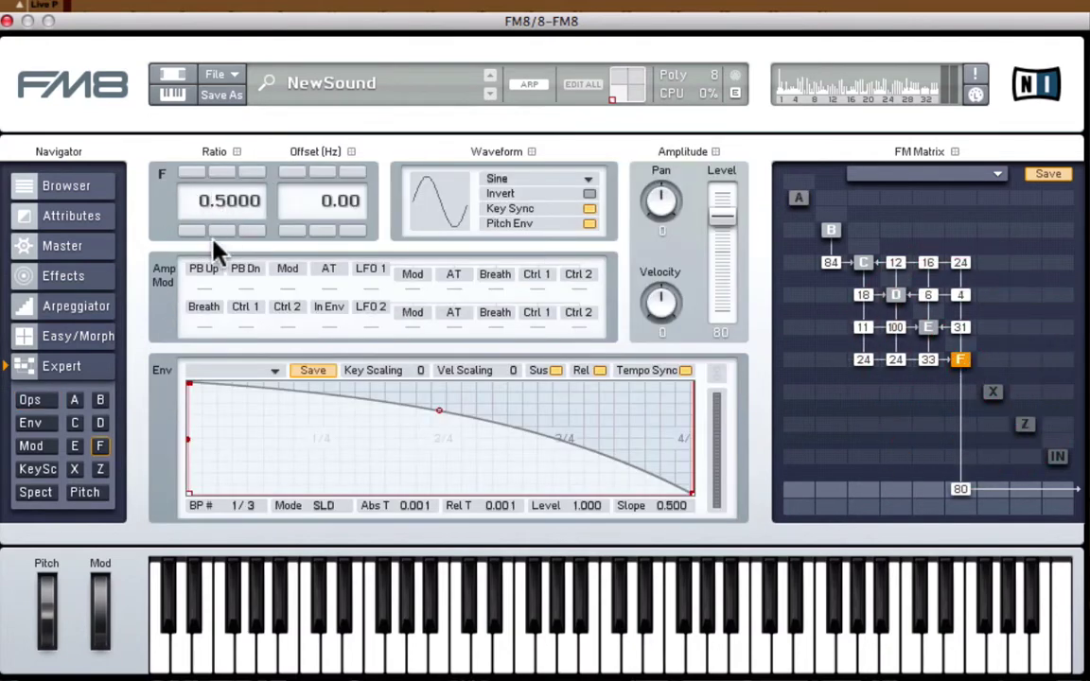
left_click(200, 210)
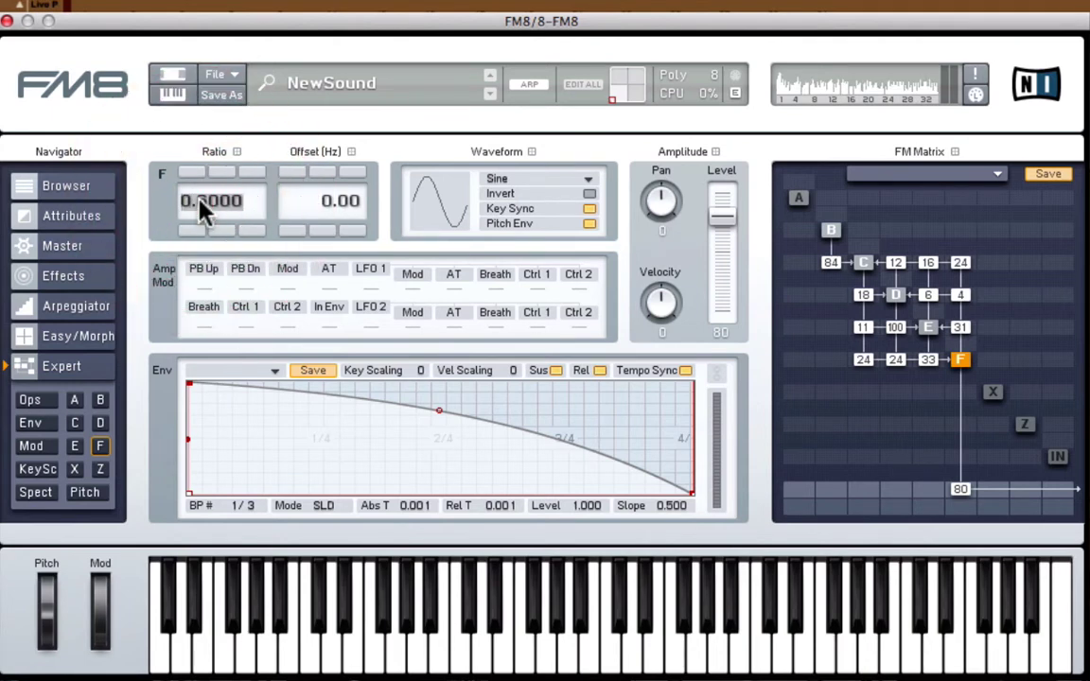
type(".5")
key("Return")
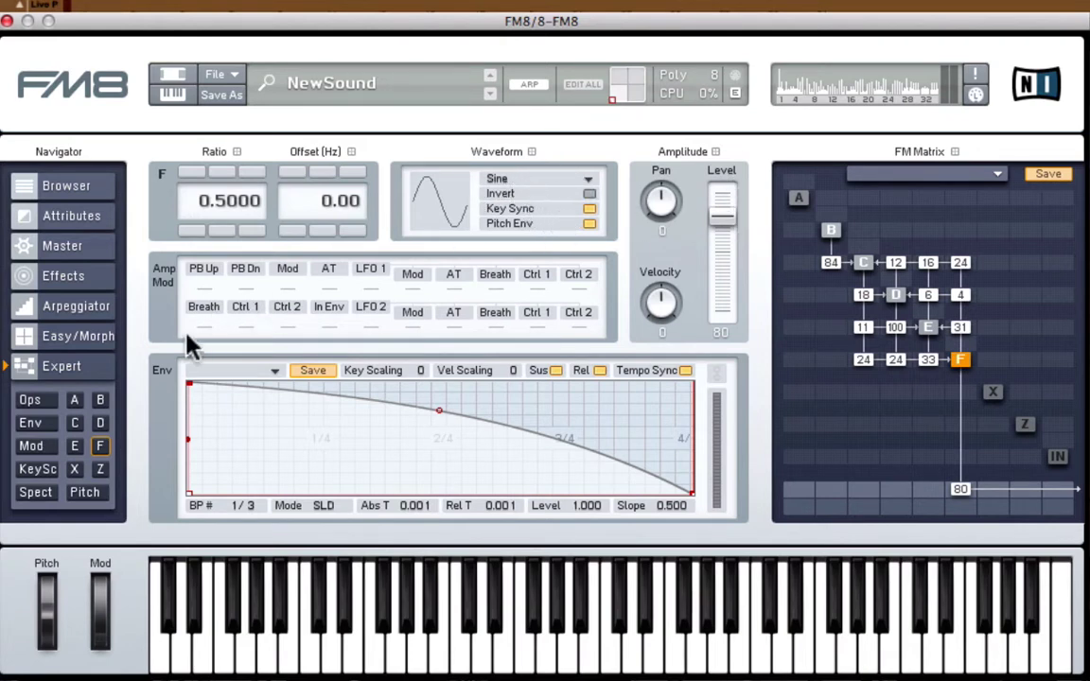
Step: Open operator E's page and switch on Key Sync
left_click(32, 401)
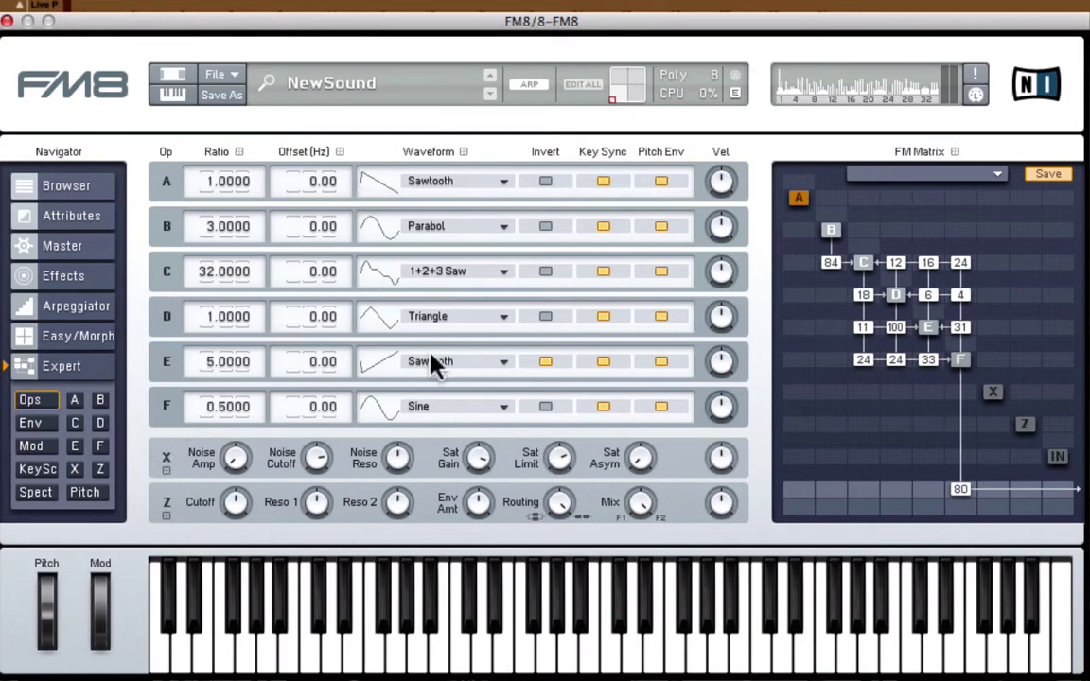
left_click(928, 326)
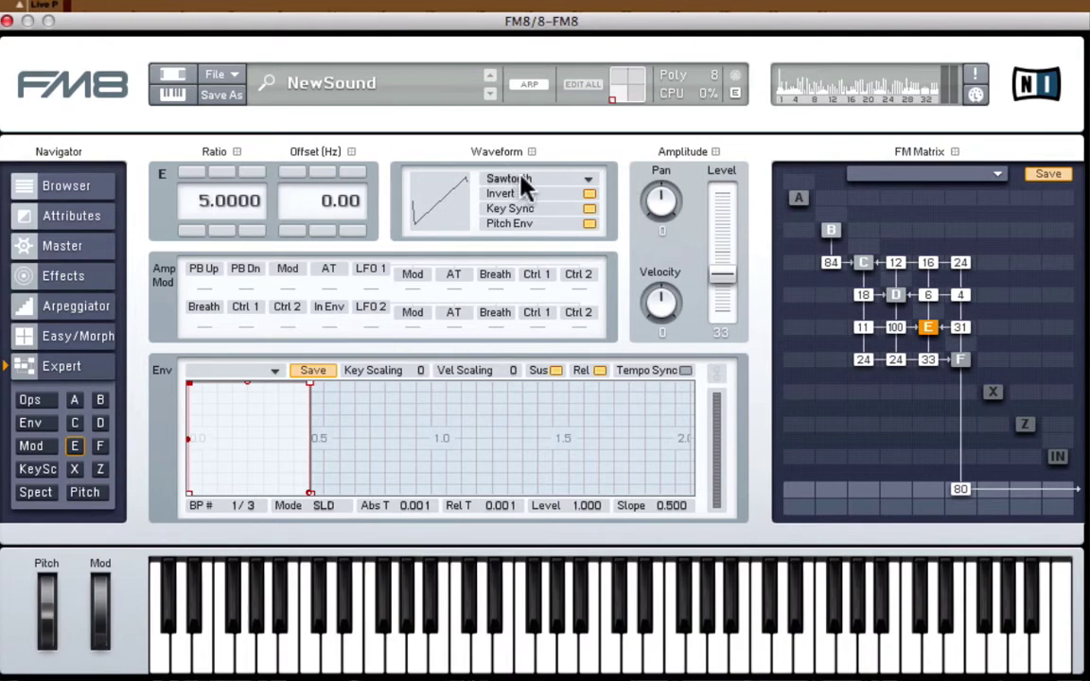
left_click(590, 203)
left_click(957, 363)
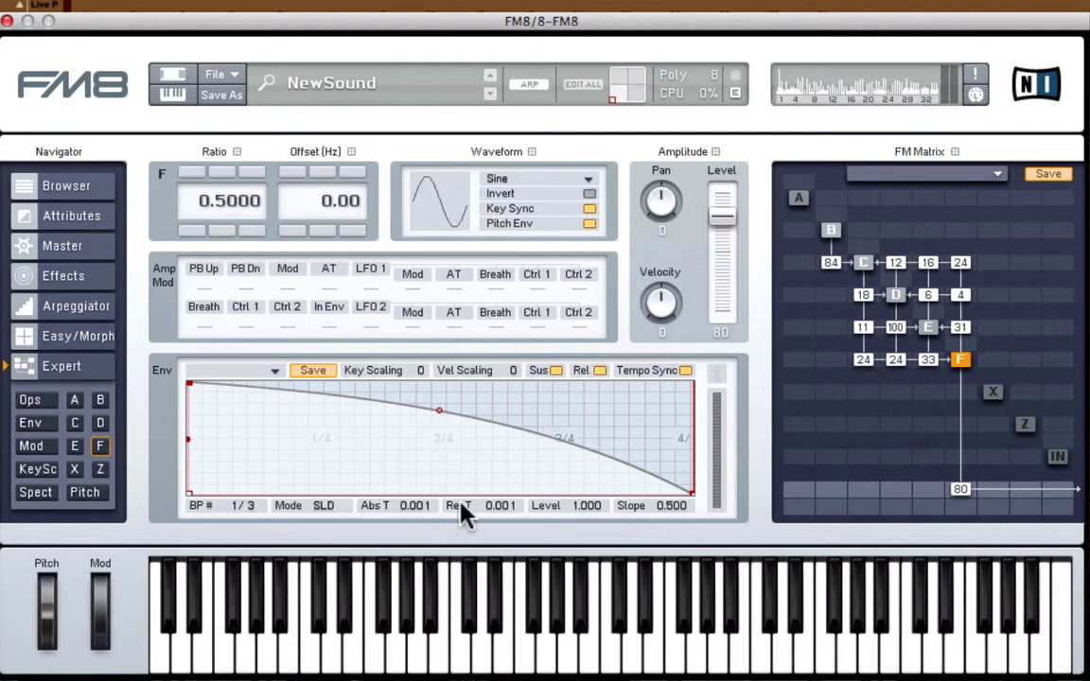
left_click_drag(547, 423, 535, 547)
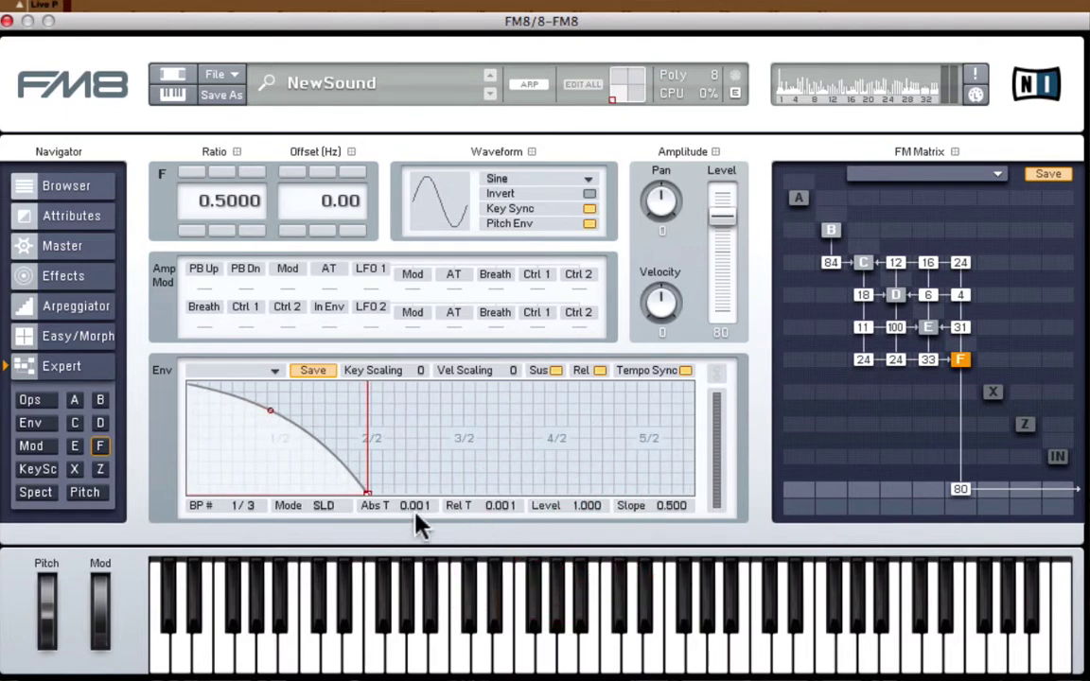
left_click_drag(393, 440, 494, 439)
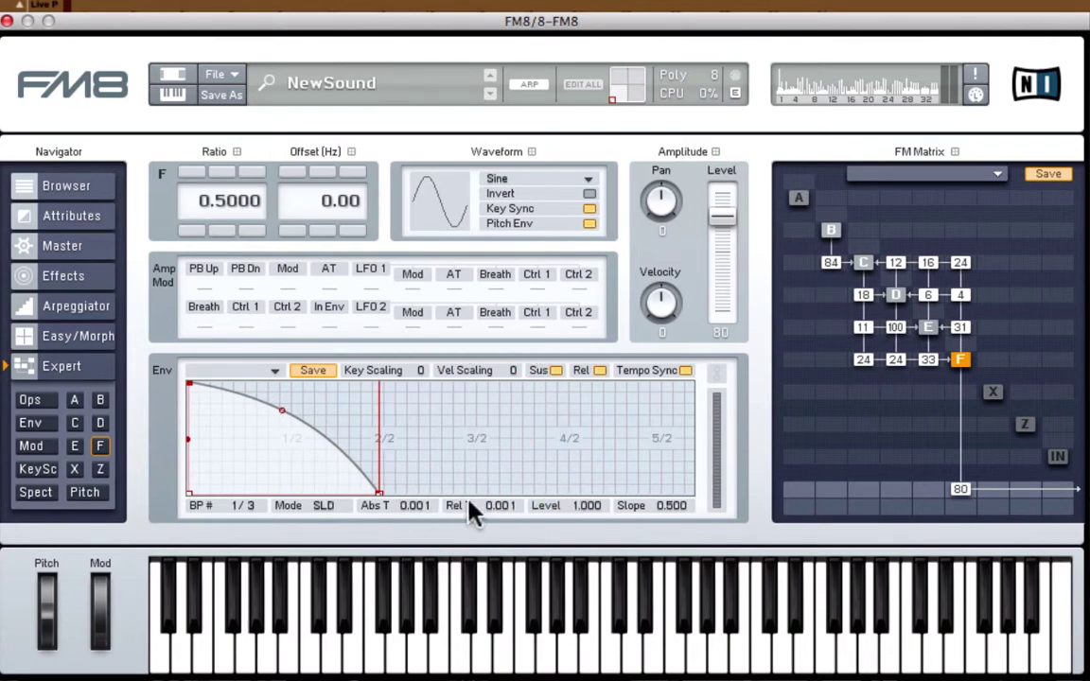
left_click(279, 411)
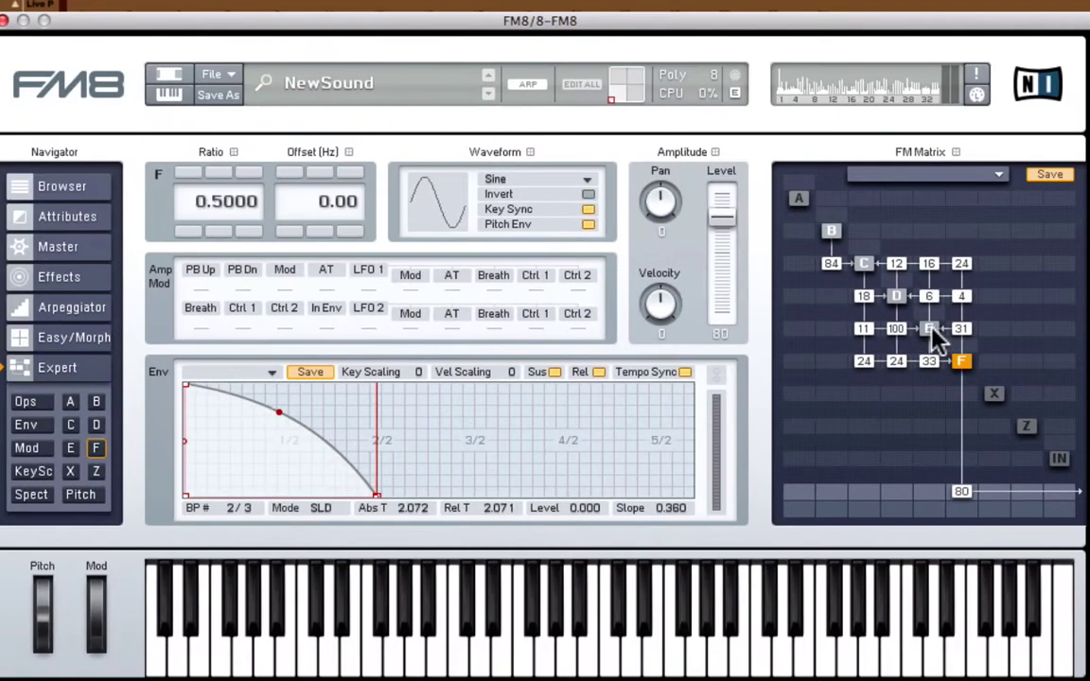
left_click(930, 328)
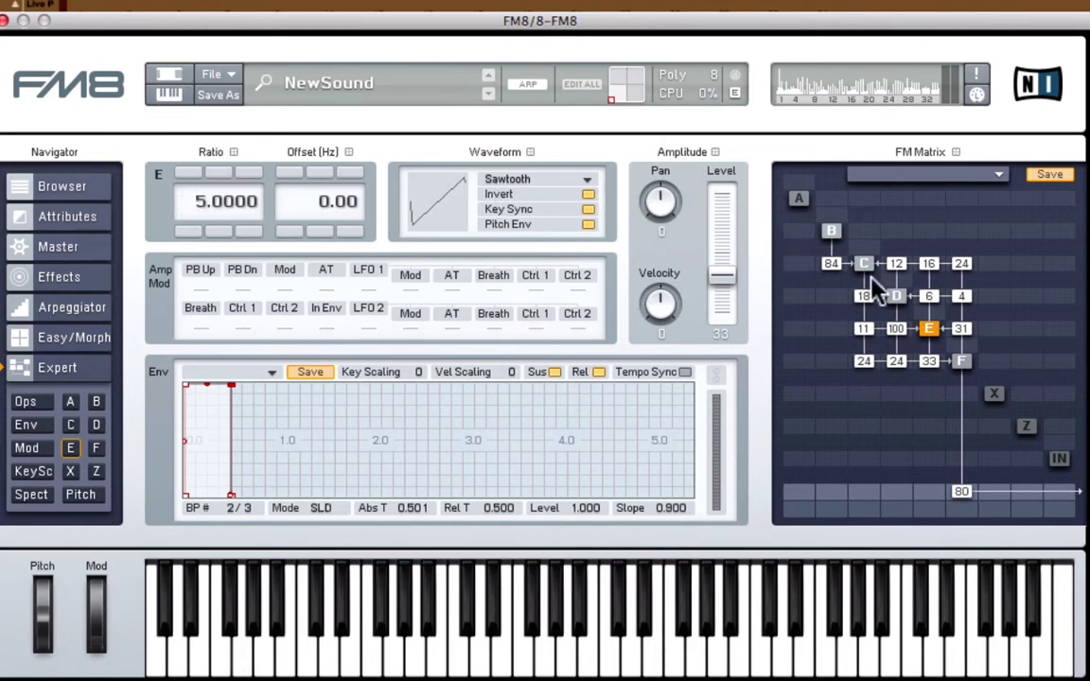
Step: Inspect operators D, C and A from the FM Matrix, returning to D and C
left_click(898, 298)
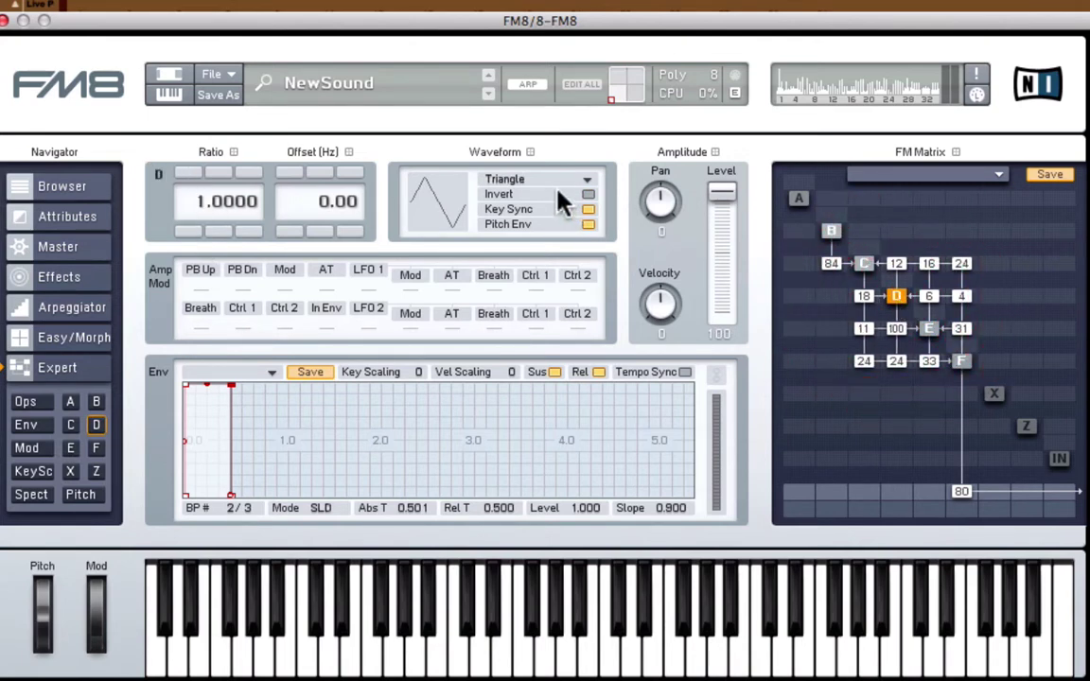
left_click(862, 265)
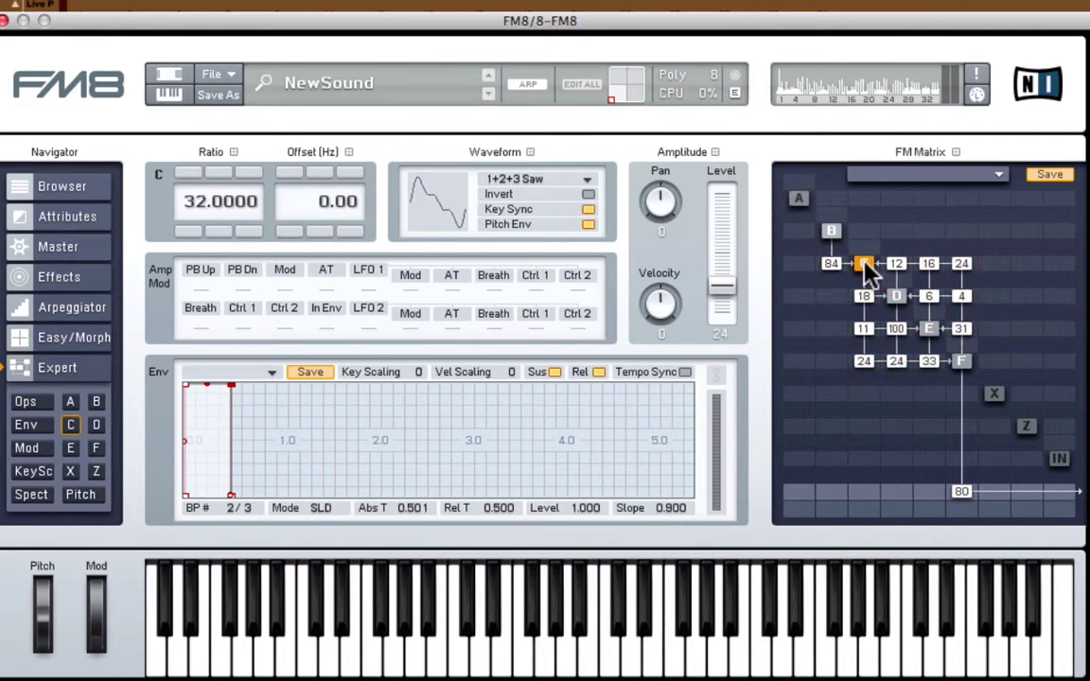
left_click(797, 200)
left_click(798, 201)
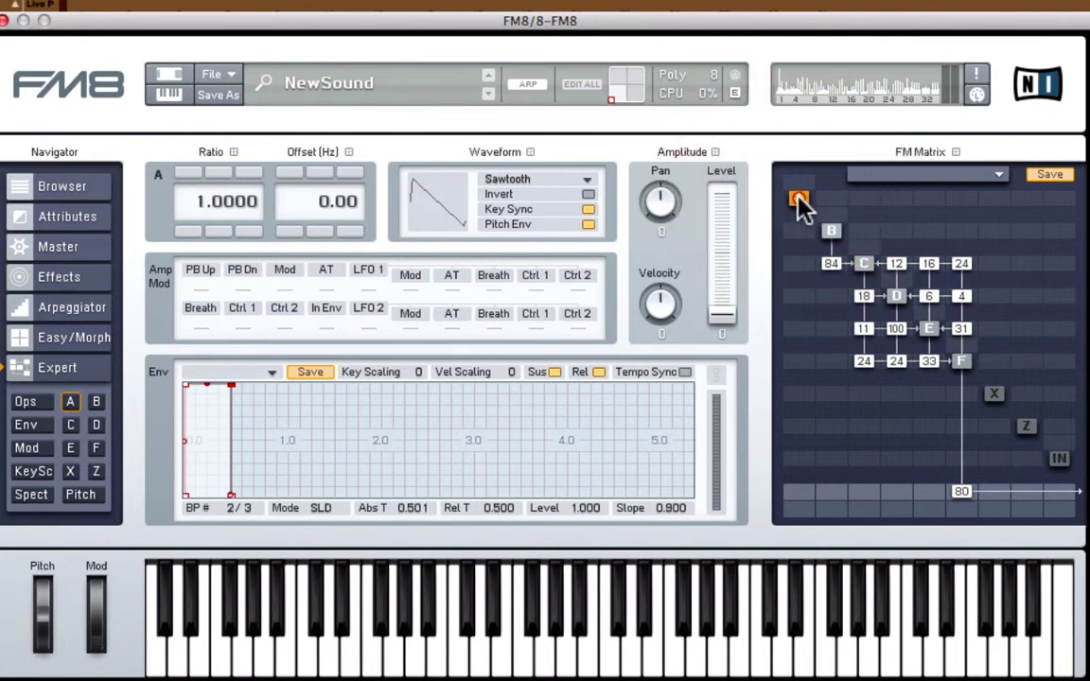
left_click(896, 296)
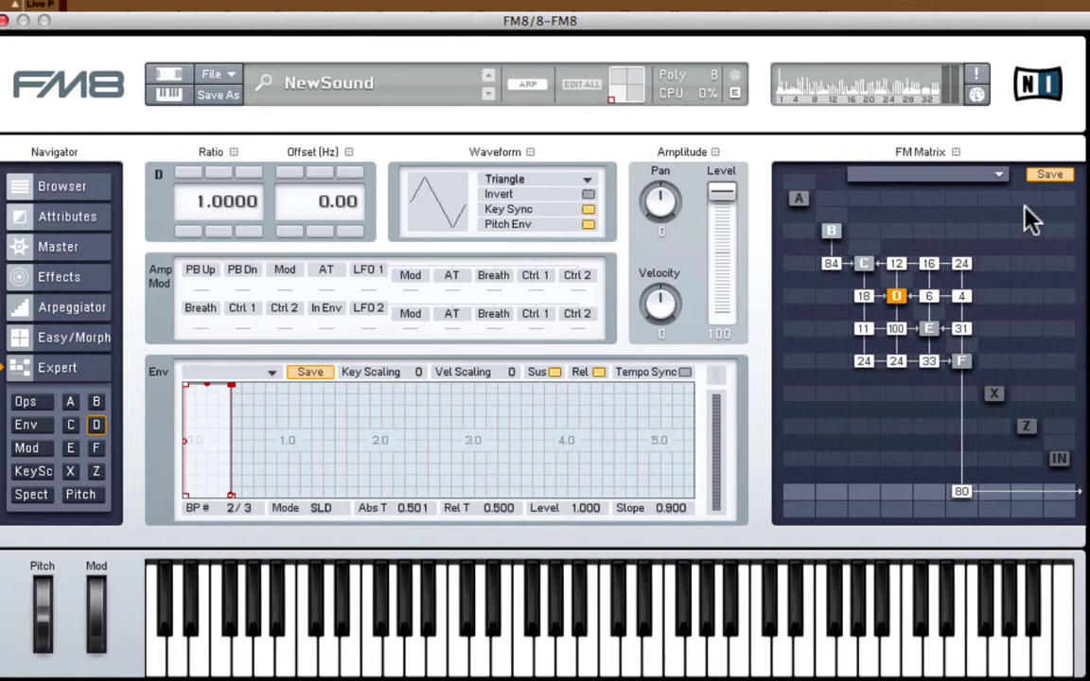
left_click(865, 265)
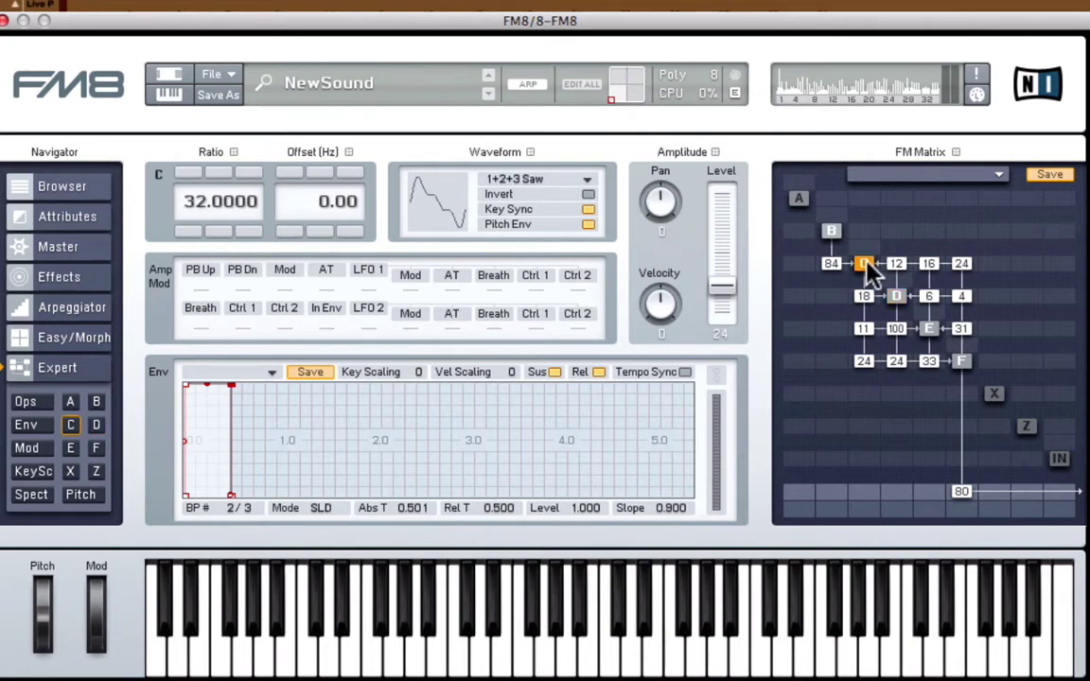
Step: Check operator C's ratio stays 32.0000 and its waveform stays 1+2+3 Saw
double_click(190, 210)
key("Return")
left_click(513, 181)
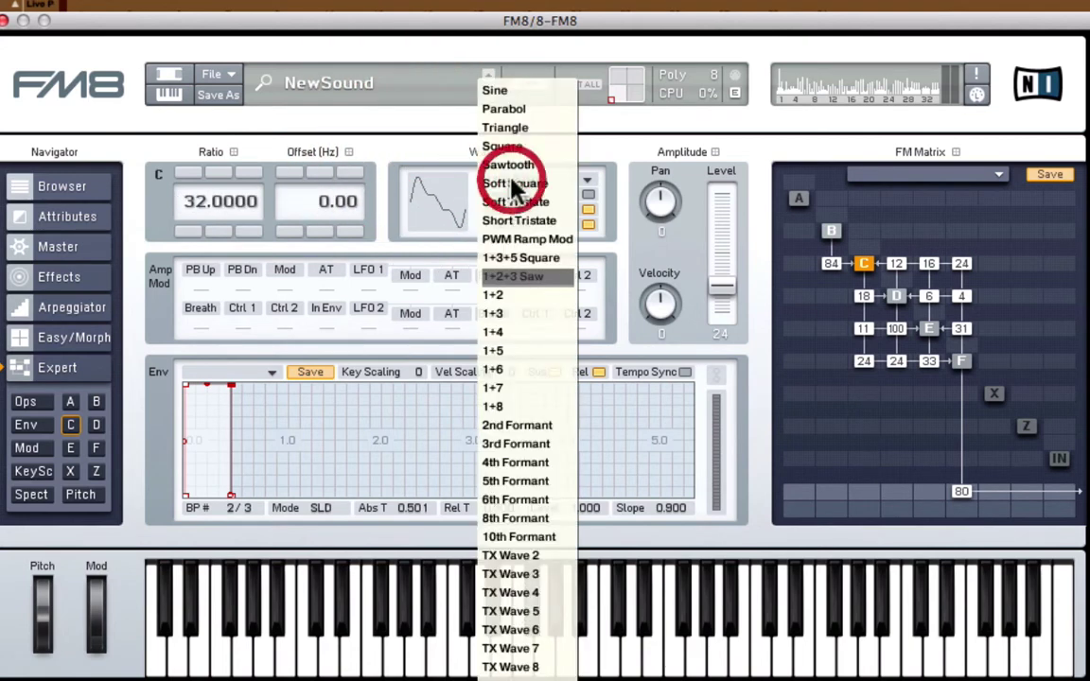
left_click(600, 153)
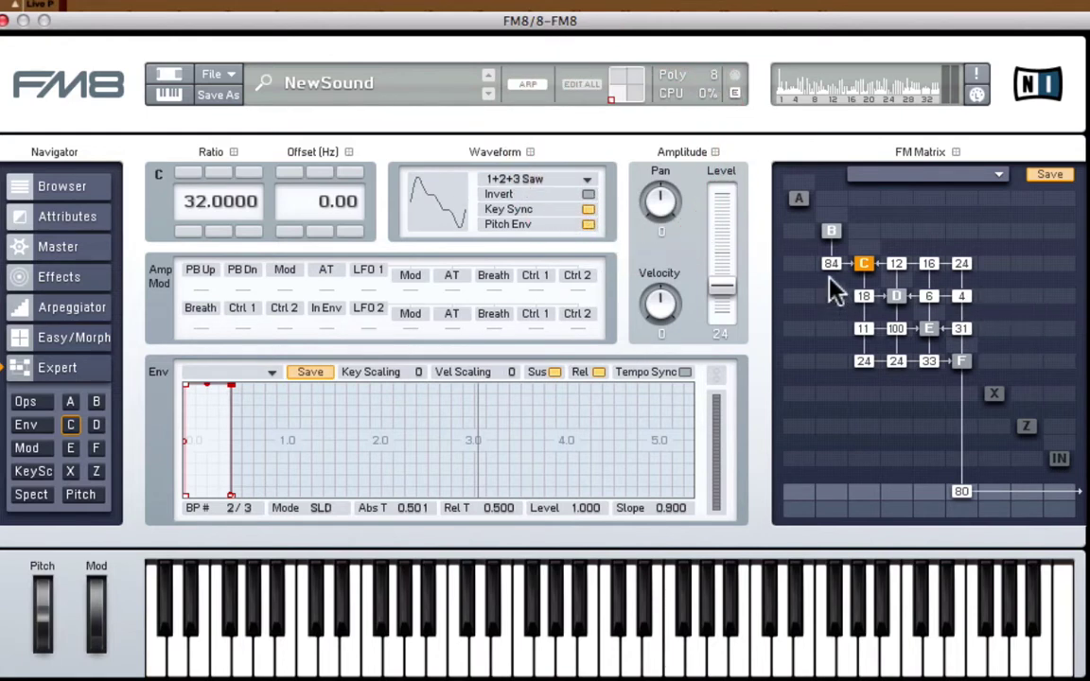
Step: Inspect operator B, keeping its Parabol waveform unchanged
left_click(831, 232)
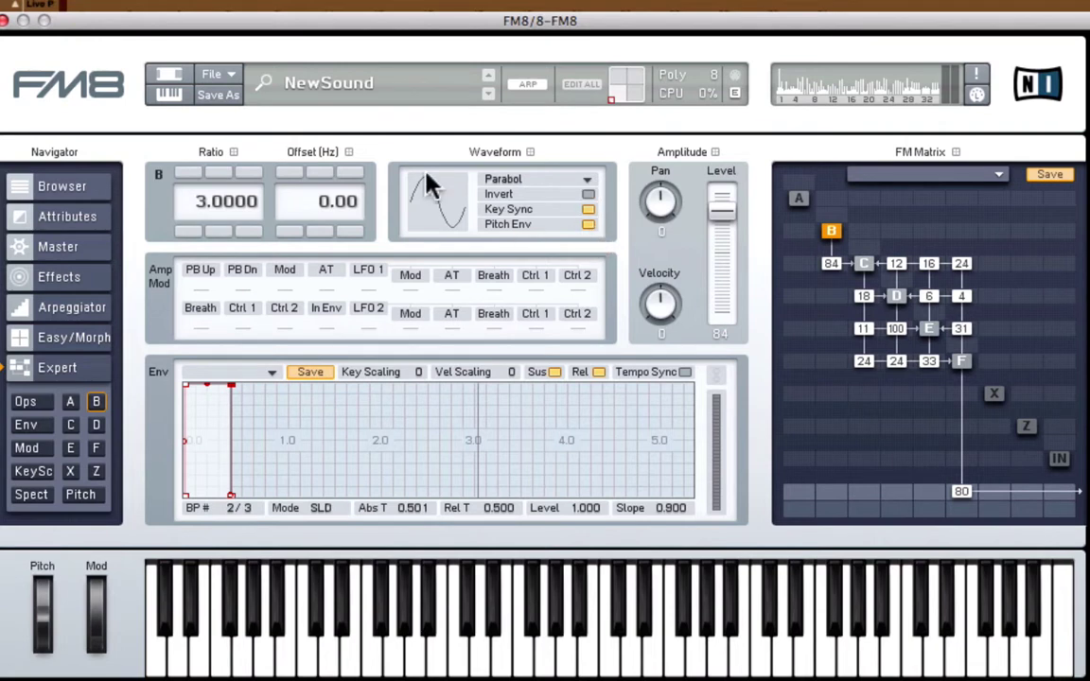
left_click(558, 180)
left_click(633, 142)
left_click(932, 414)
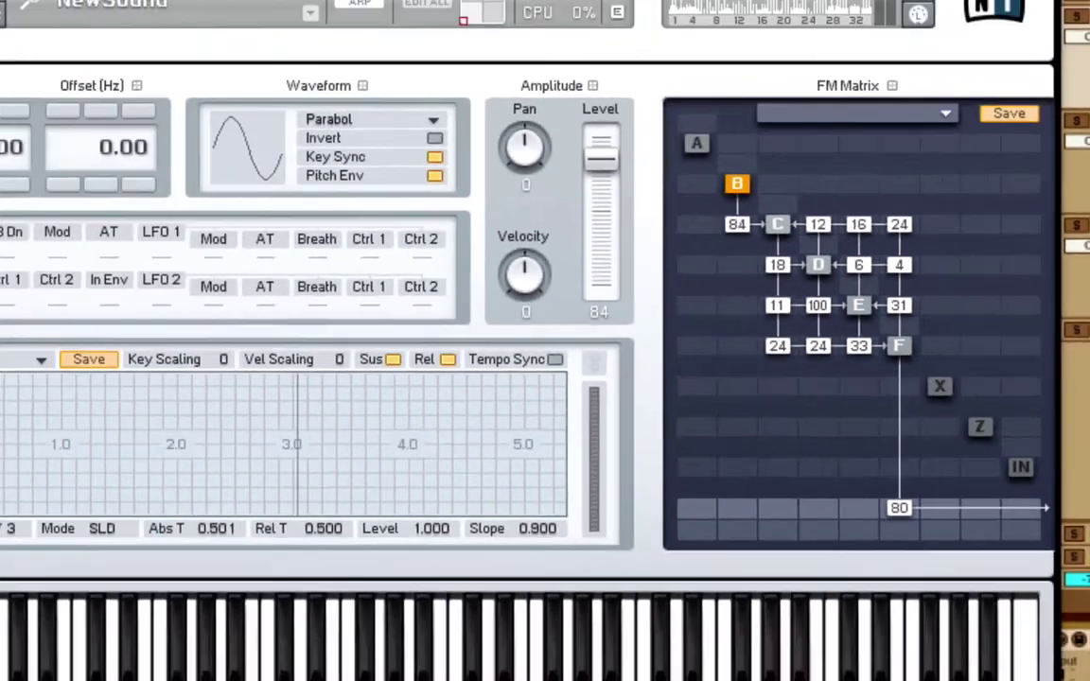
Step: Review FM8's Effects, Arpeggiator and Master pages, moving the window aside and back
left_click(55, 263)
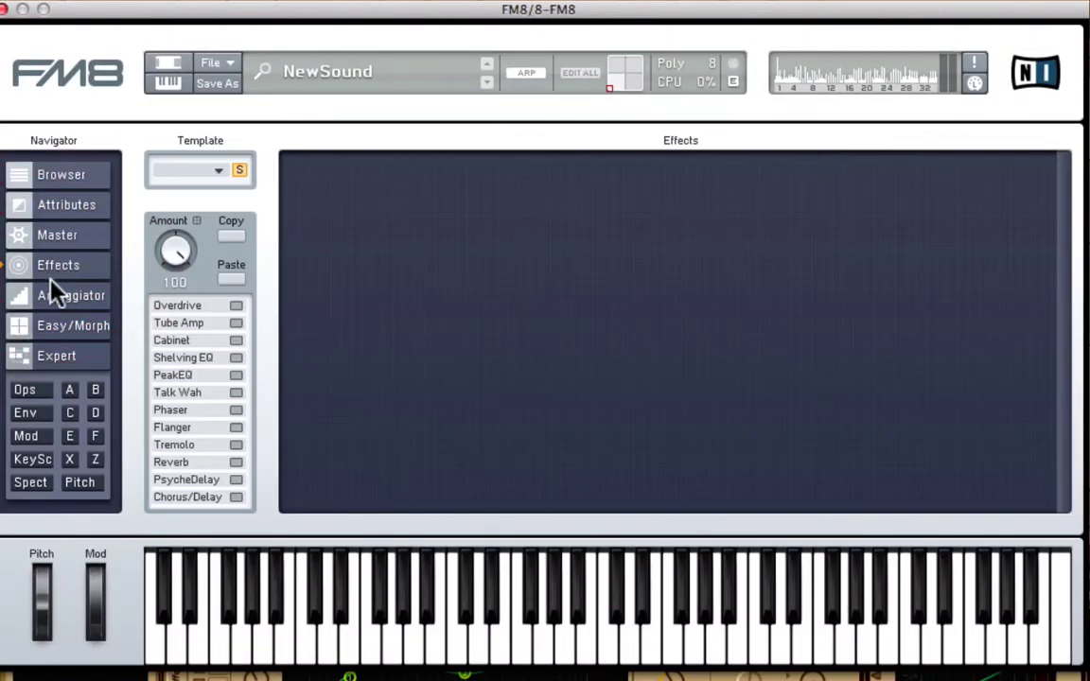
left_click(51, 287)
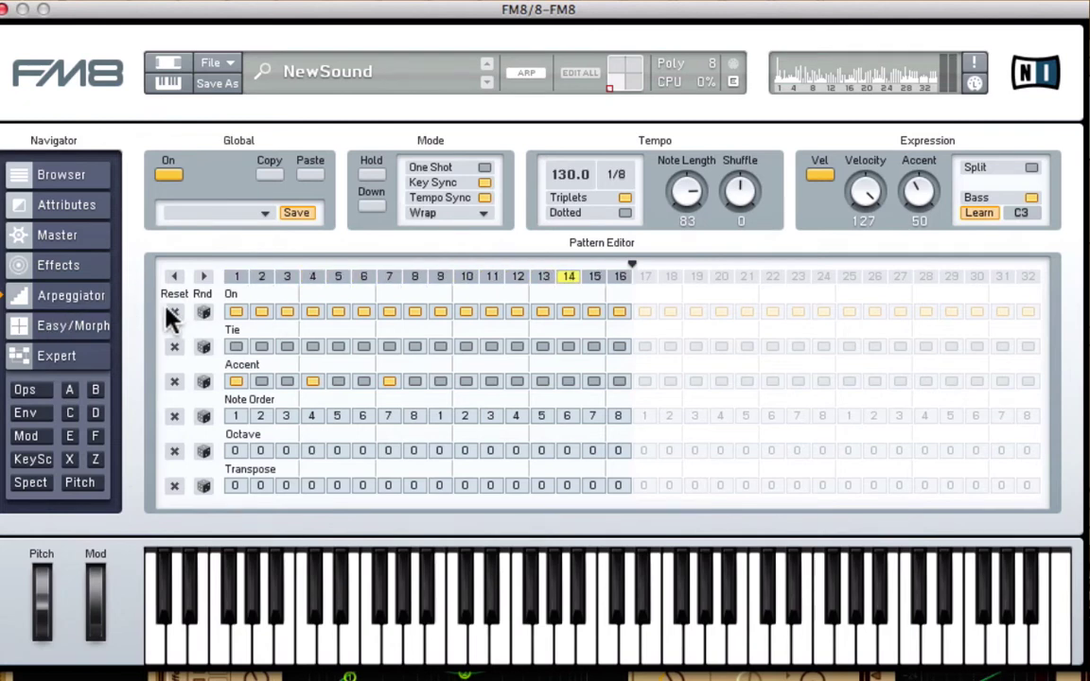
left_click_drag(530, 13, 417, 323)
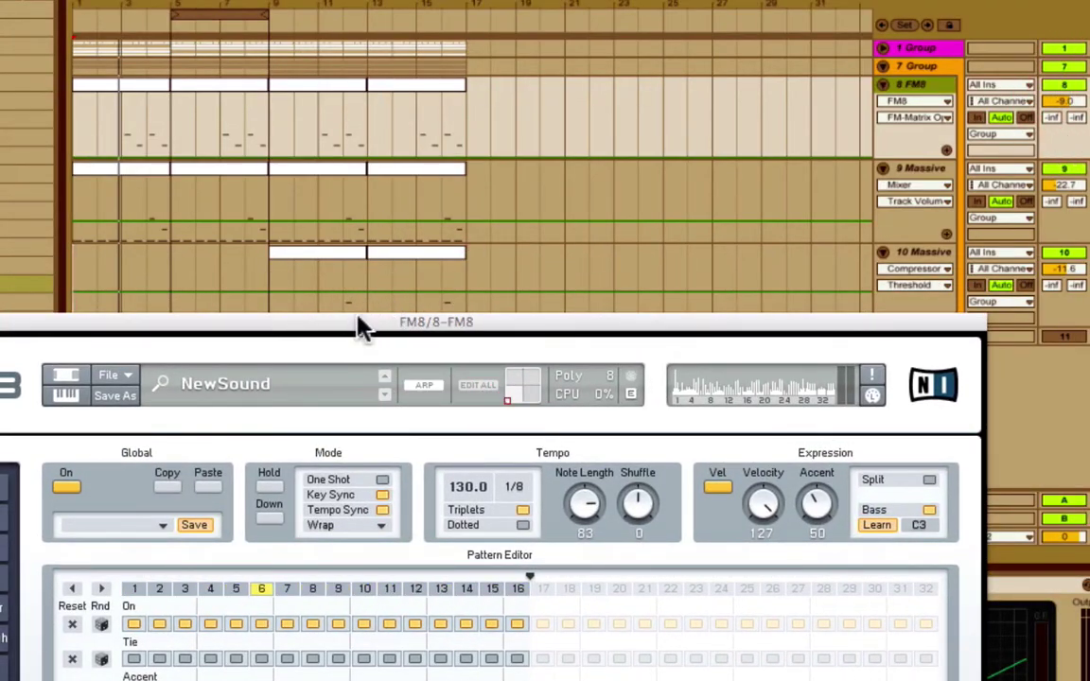
left_click_drag(359, 327, 462, 14)
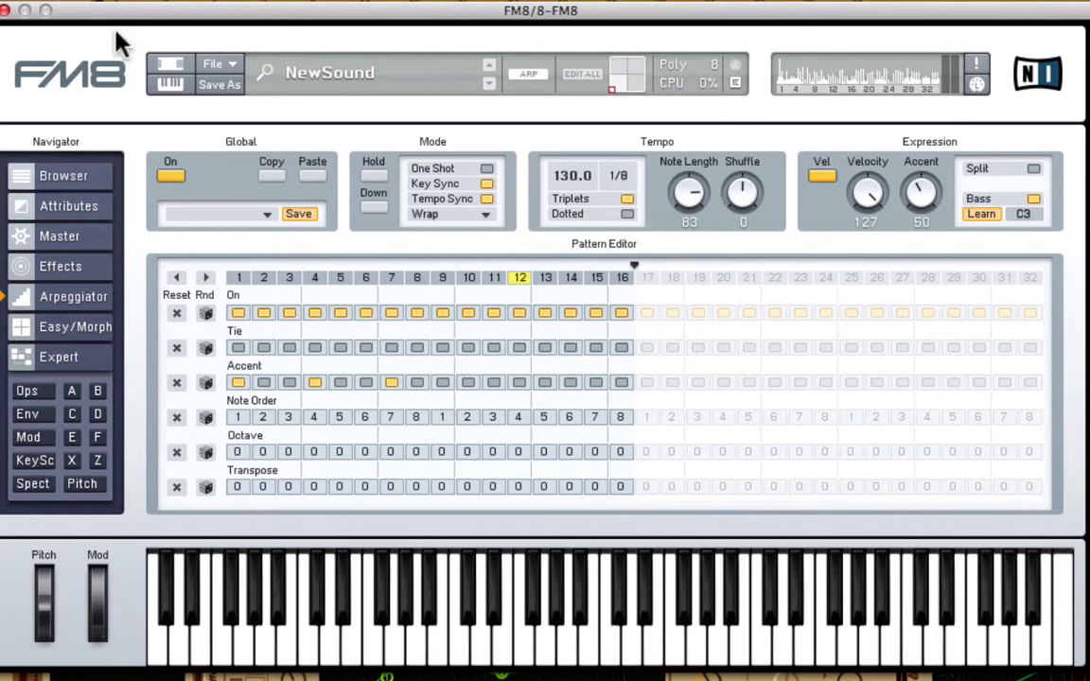
left_click(55, 237)
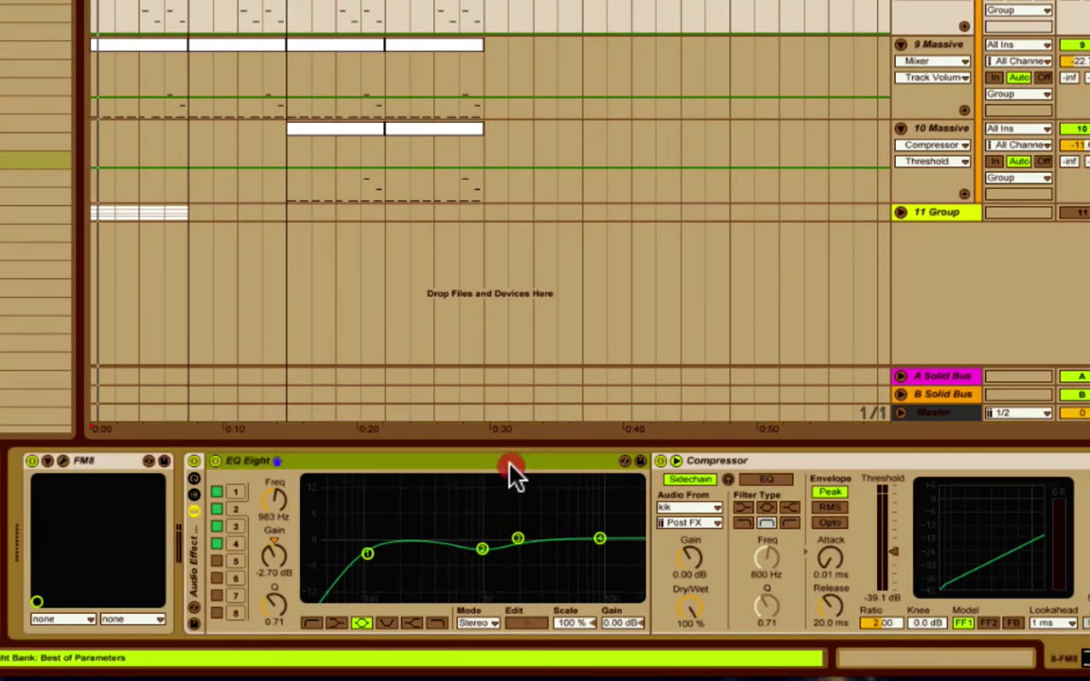
Step: Raise EQ Eight's band 2 gain slightly to -2.40 dB
left_click(504, 462)
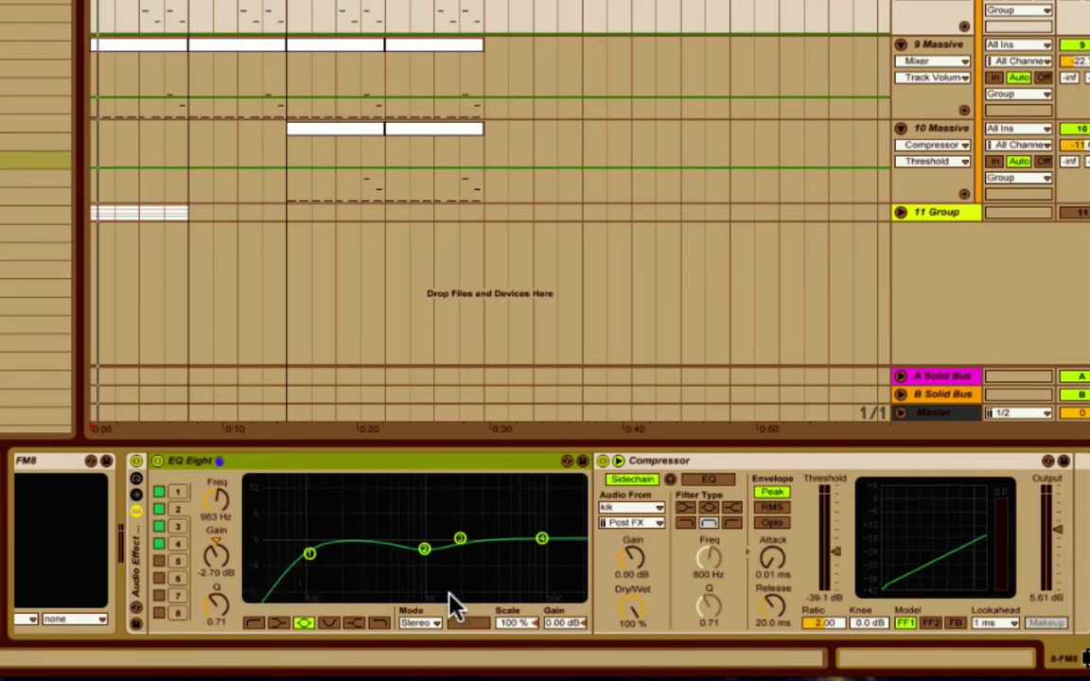
scroll(425, 571, "right", 3)
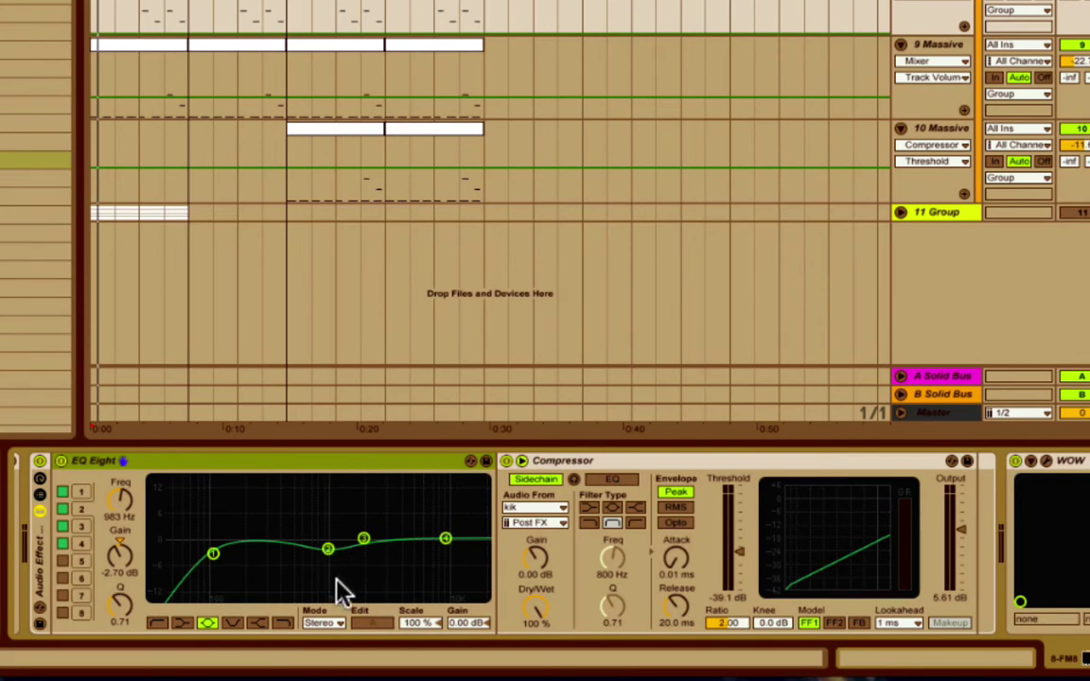
left_click_drag(327, 550, 327, 547)
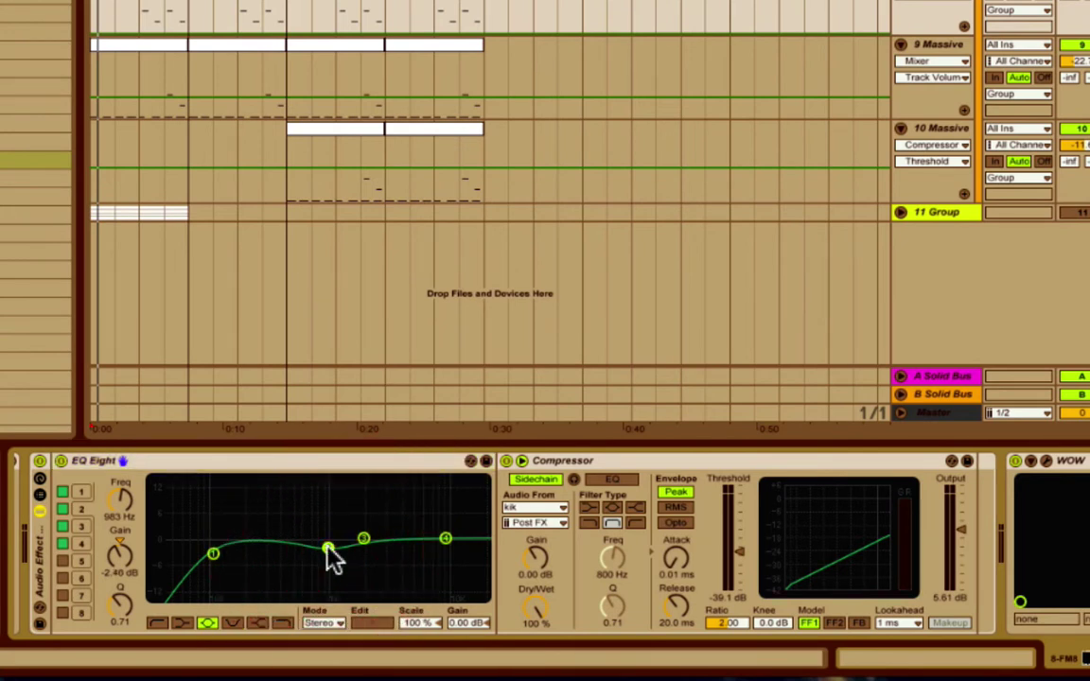
scroll(327, 558, "right", 10)
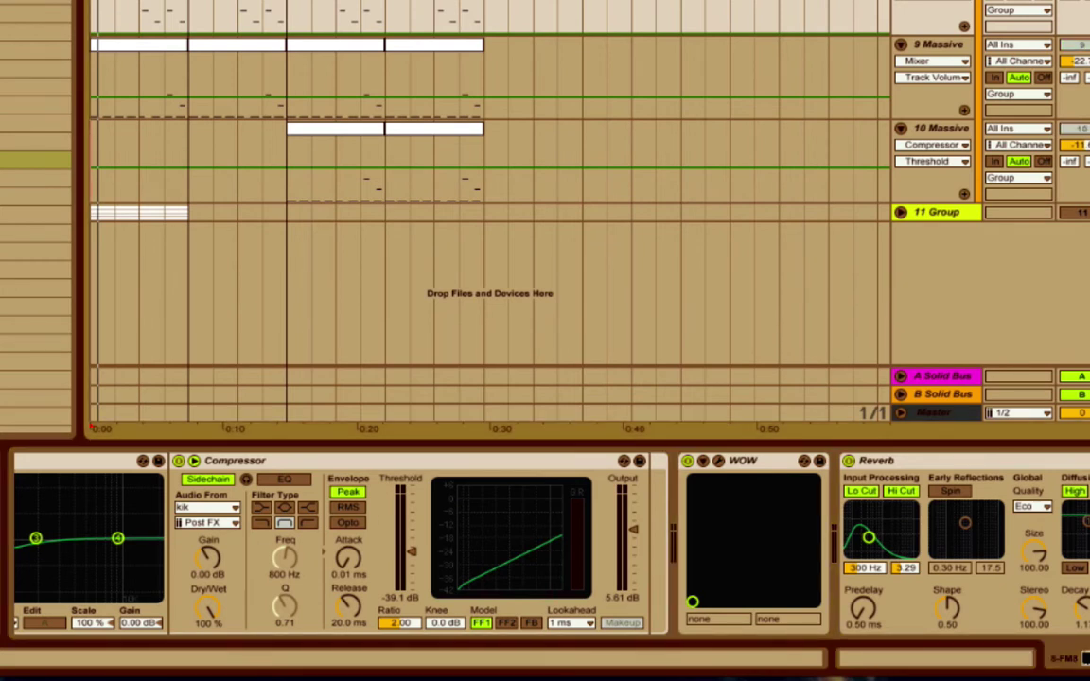
Step: Play the song and bypass the Compressor, then re-enable it to compare
key("space")
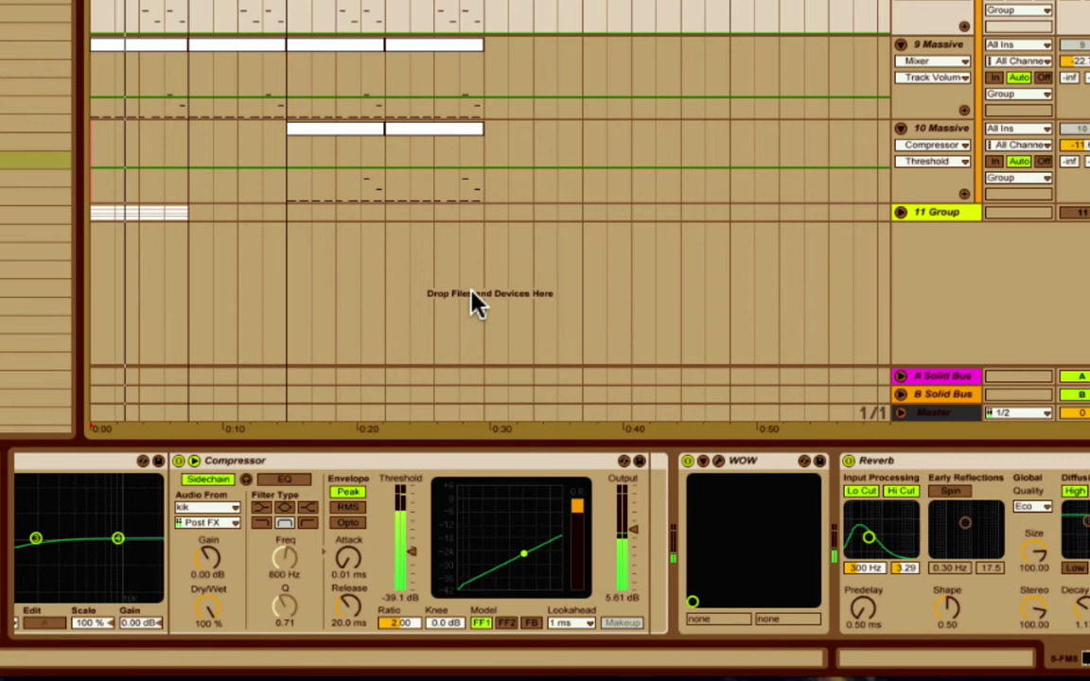
left_click(178, 461)
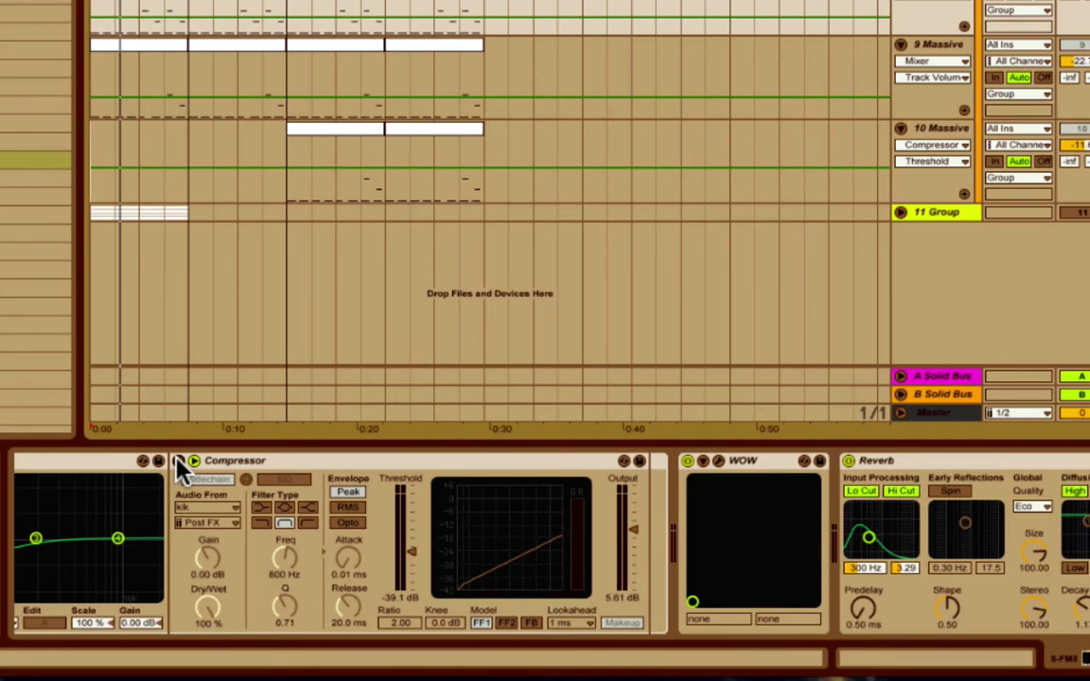
left_click(178, 461)
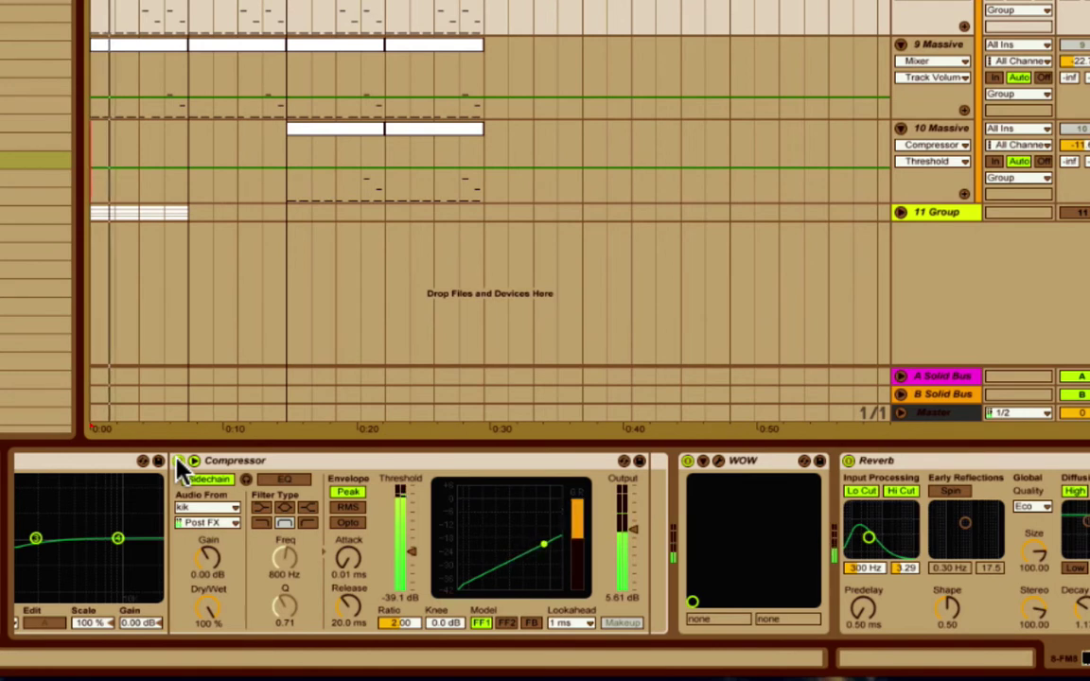
scroll(262, 586, "right", 2)
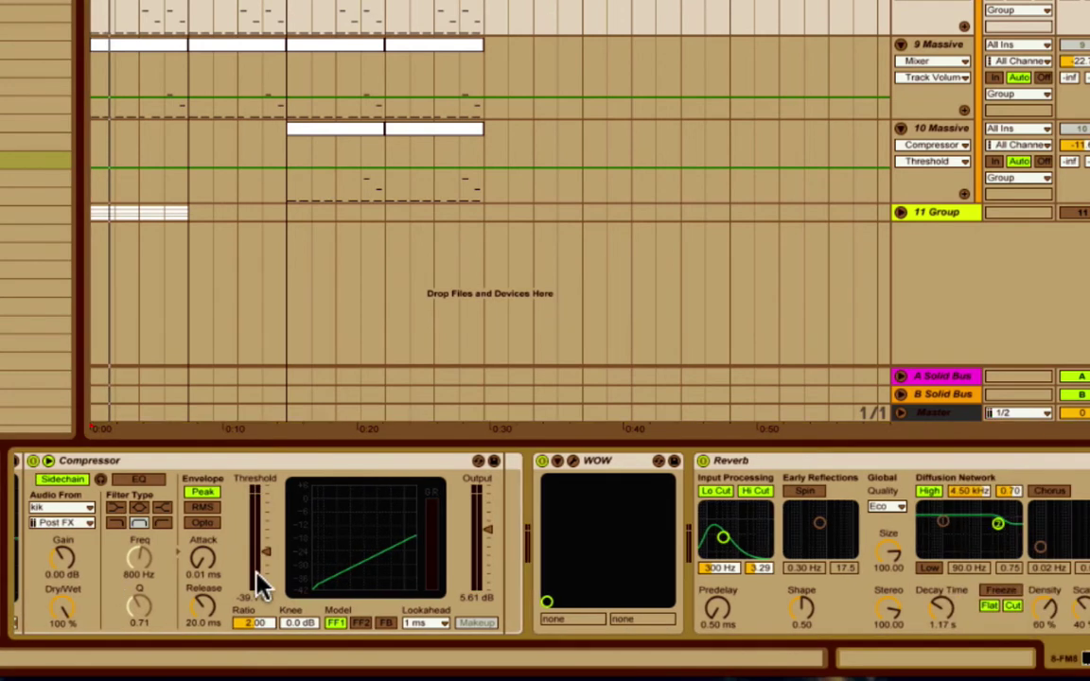
left_click(573, 461)
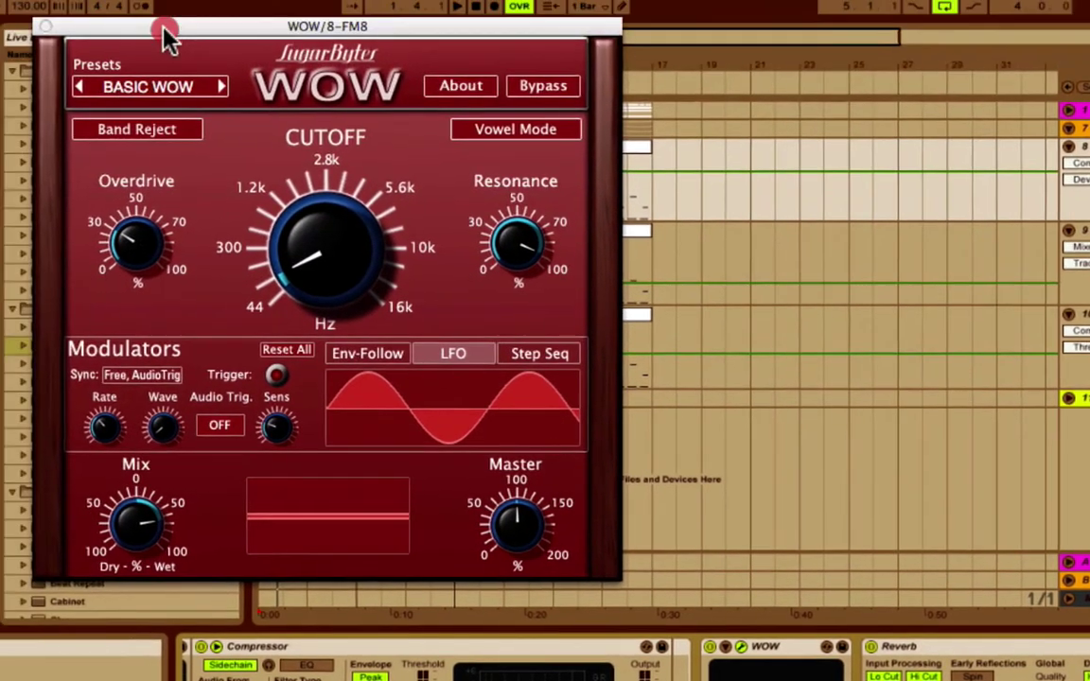
left_click_drag(163, 38, 303, 65)
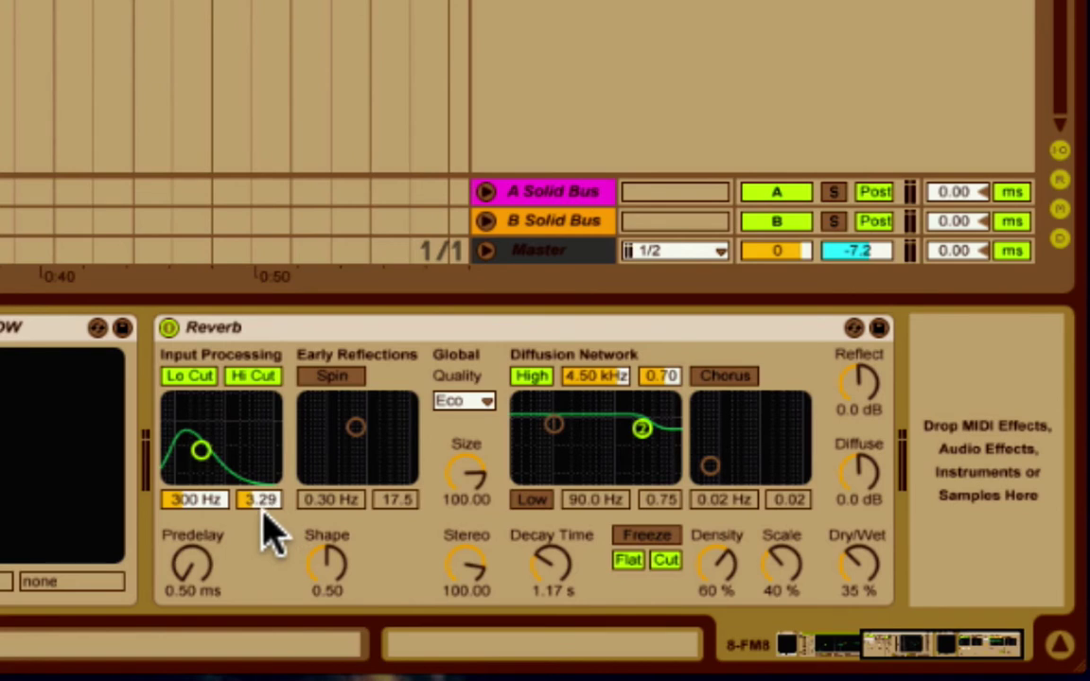
left_click_drag(271, 499, 264, 507)
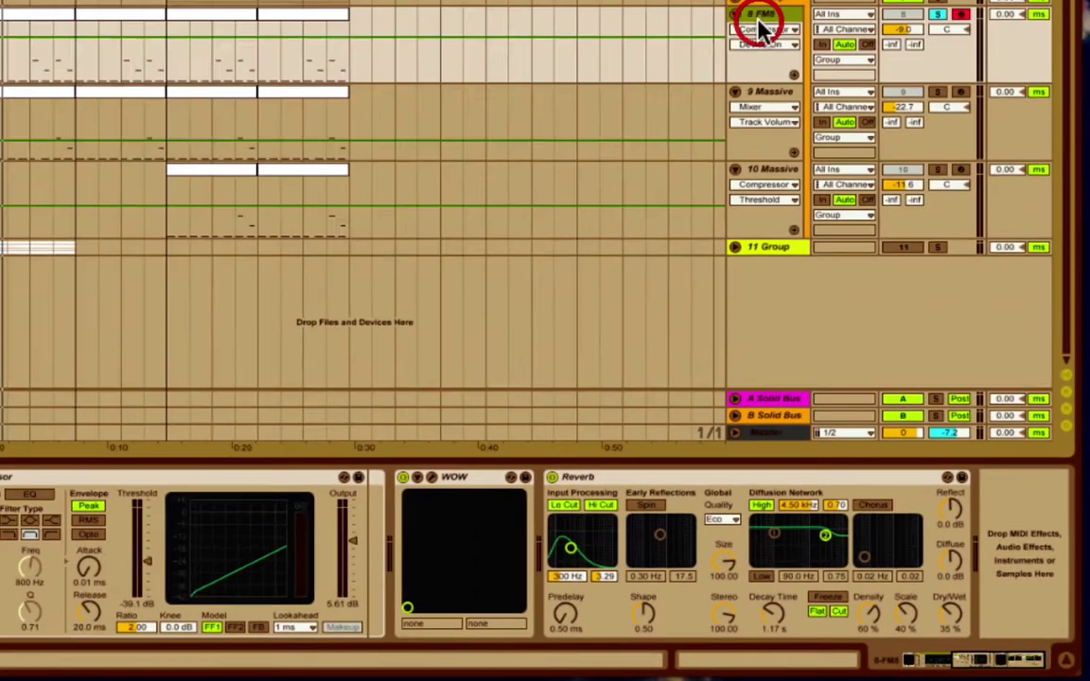
scroll(287, 565, "left", 10)
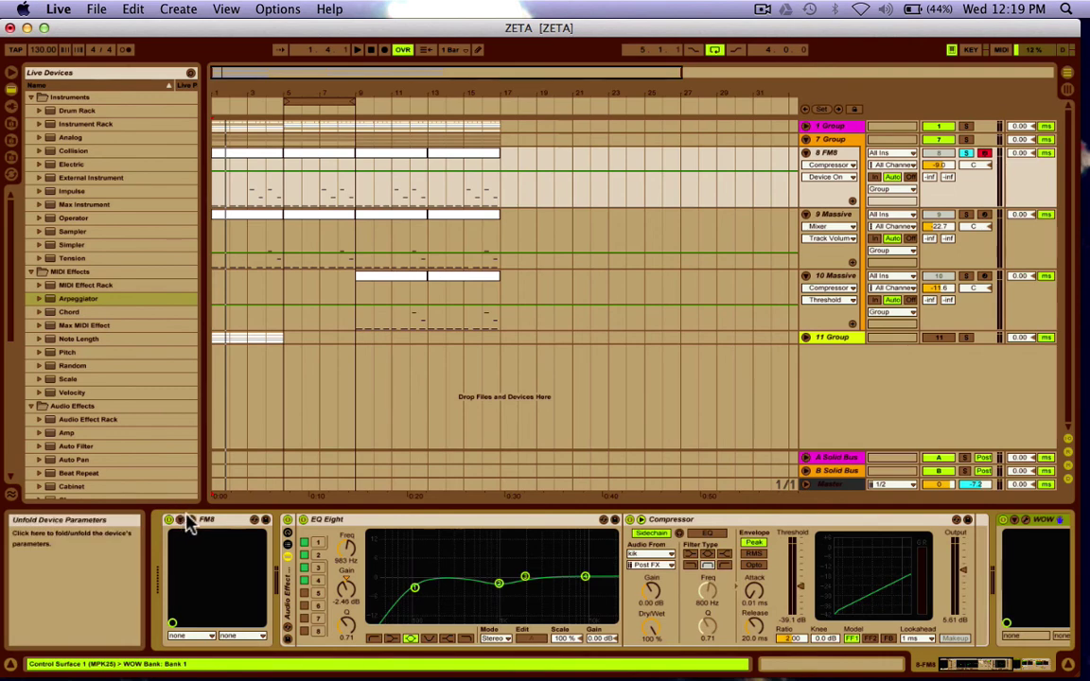
left_click(191, 519)
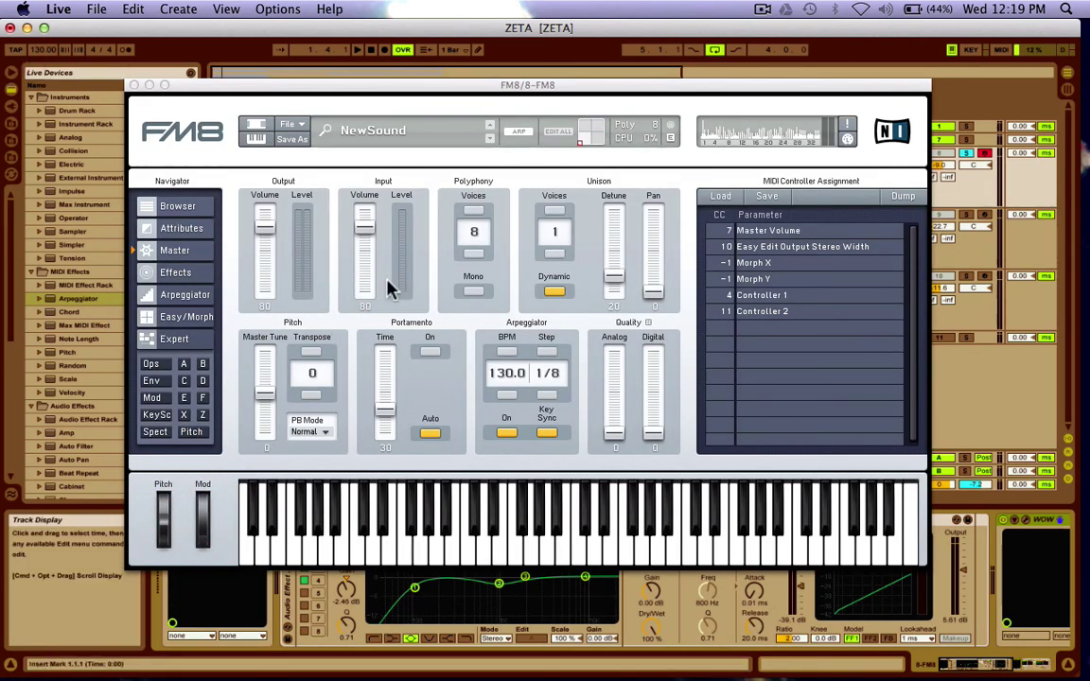
left_click(184, 294)
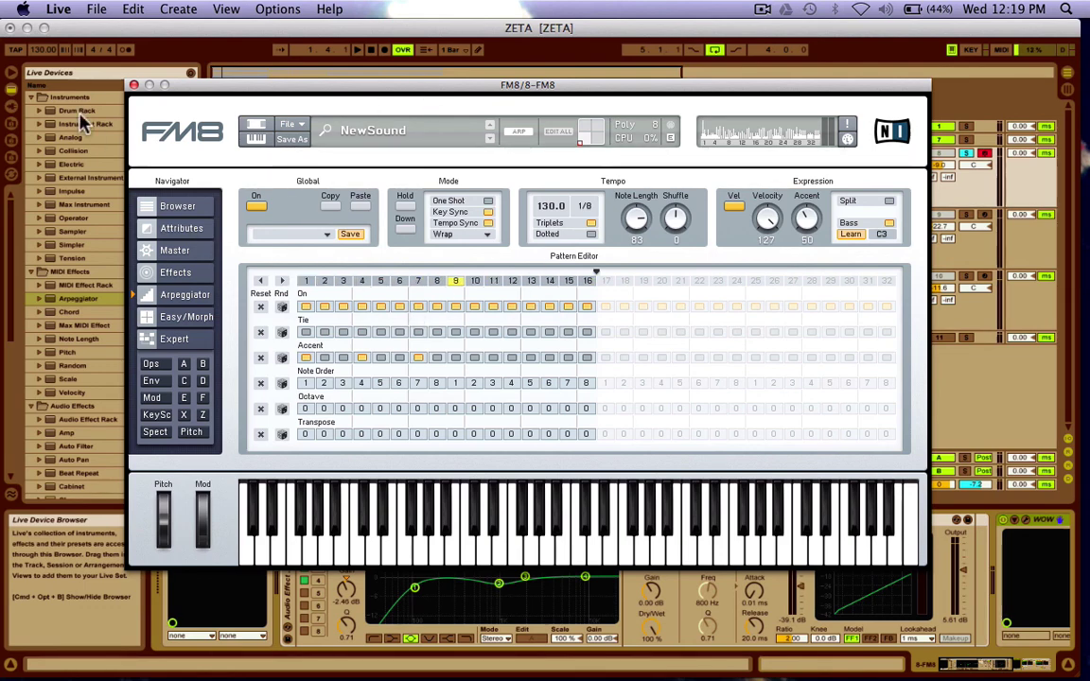
Step: Close FM8, open the bar 5 FM8 clip's F1 notes, and play it
left_click(135, 85)
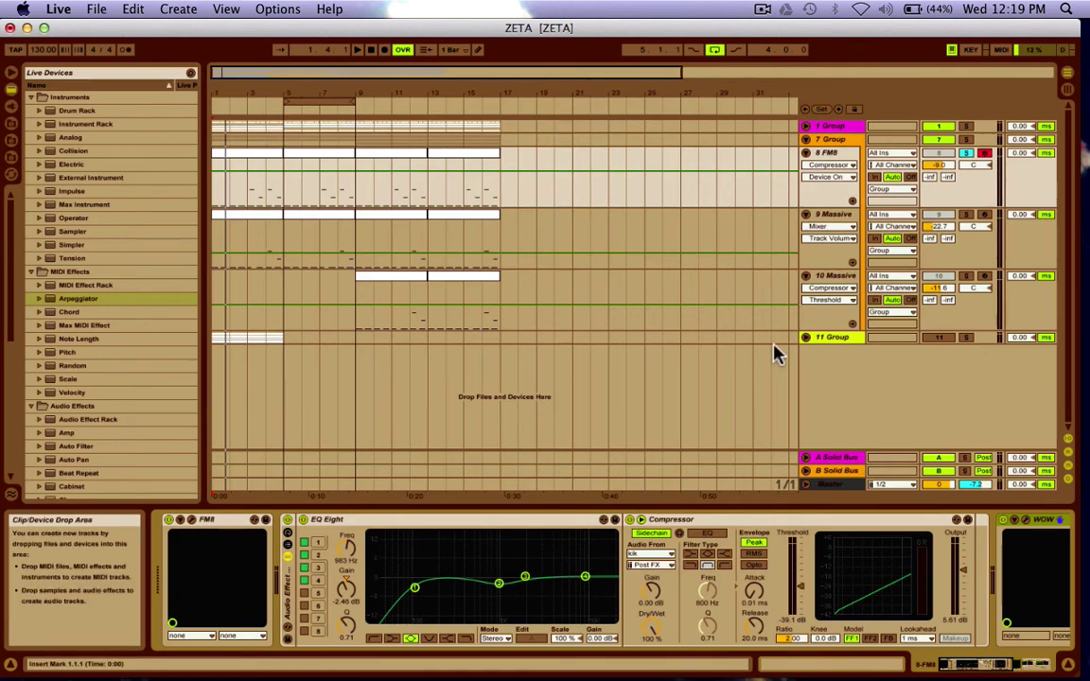
left_click(305, 154)
double_click(306, 155)
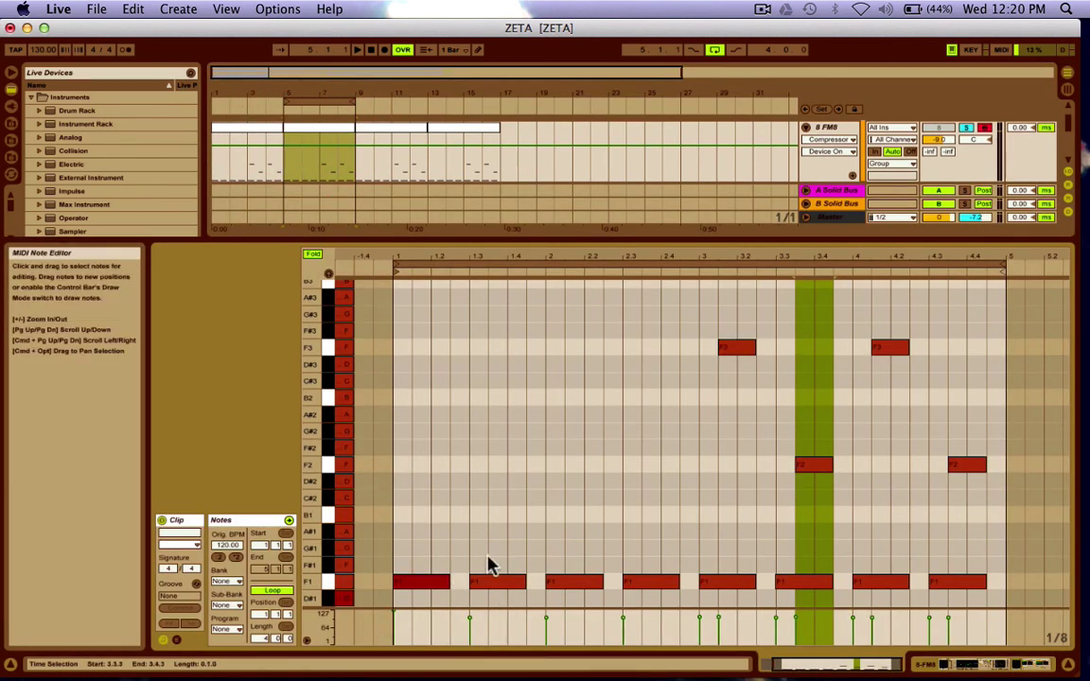
key("space")
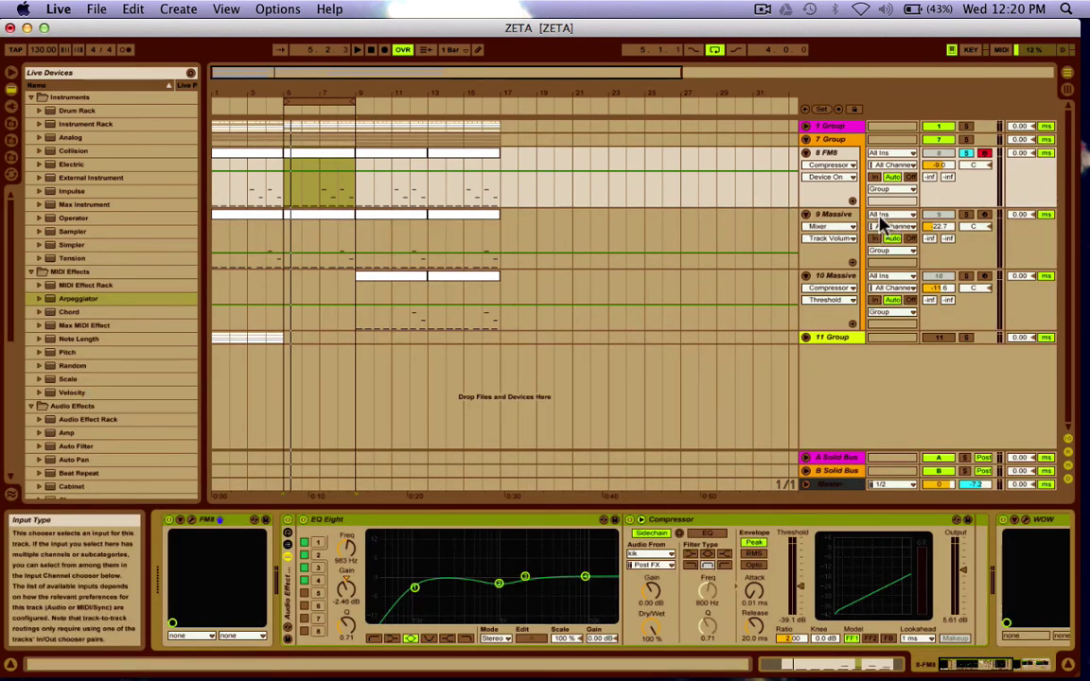
Step: Select 9 Massive, unsolo FM8, and play the full arrangement from bar 5
left_click(830, 215)
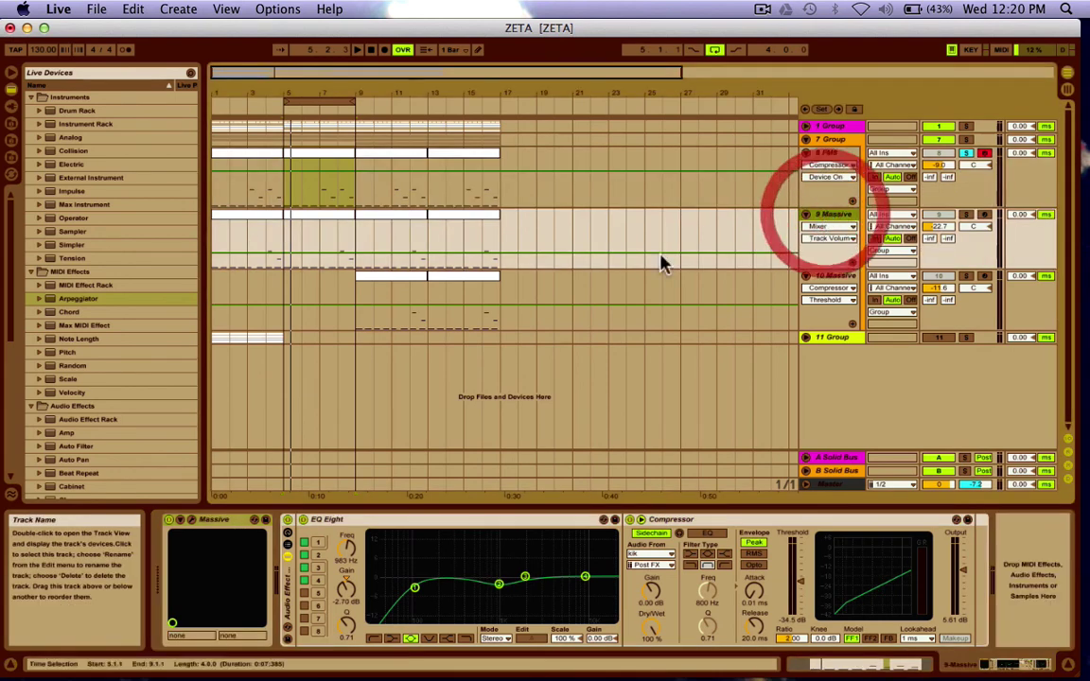
left_click(967, 155)
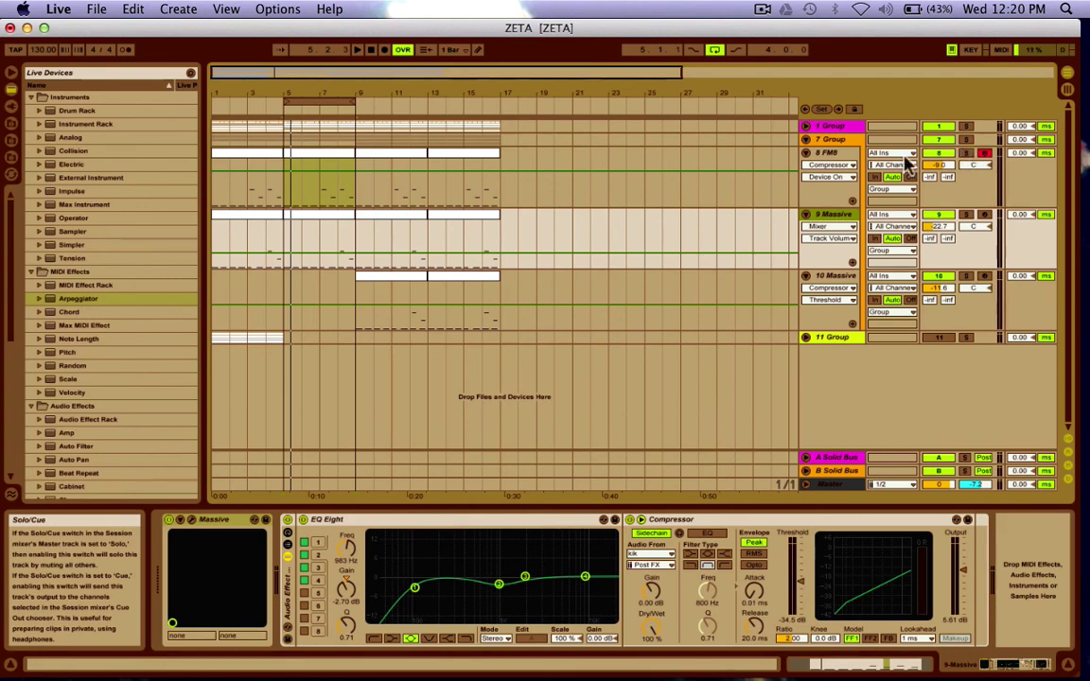
left_click(285, 284)
key("space")
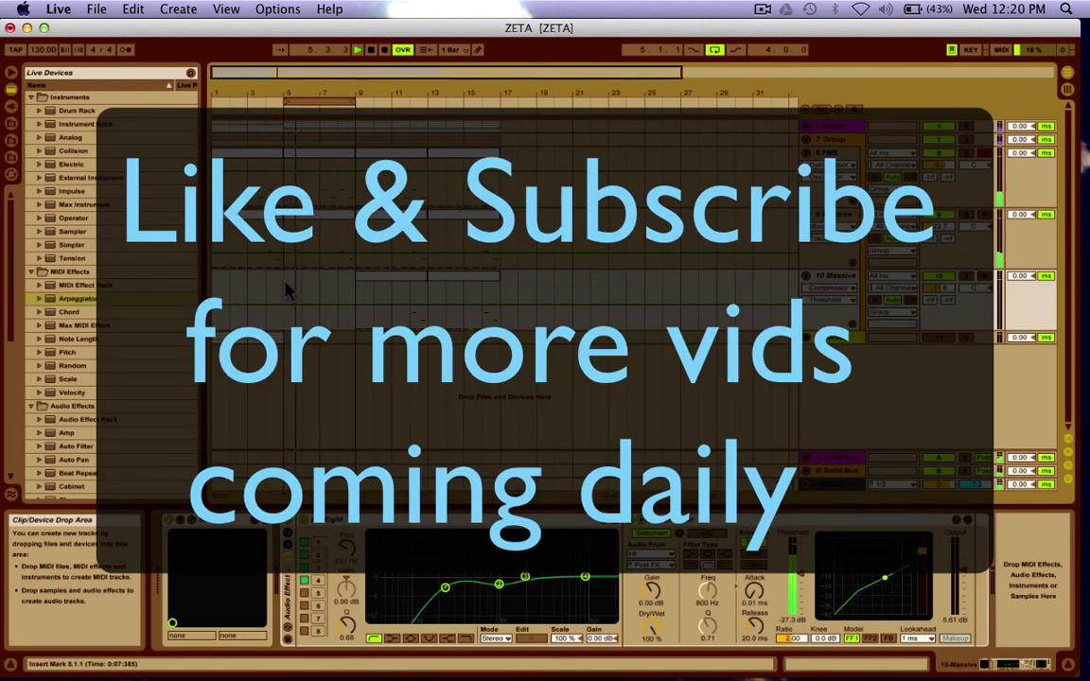